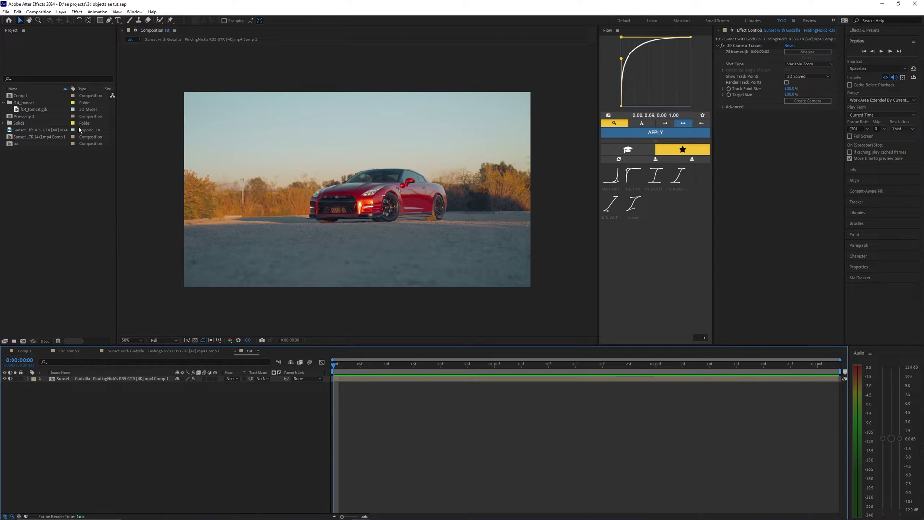
Switch to the F14 Tomcat page on Sketchfab and inspect the 3D model from several angles
click(344, 380)
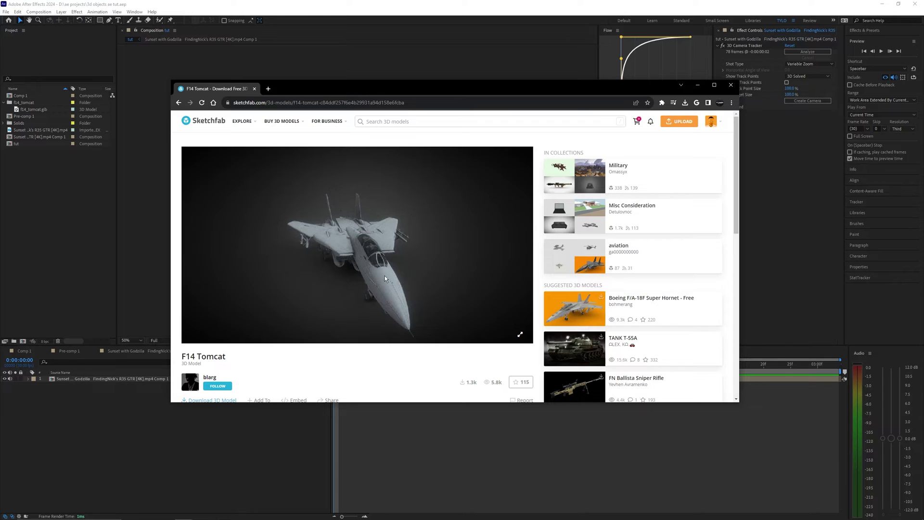
drag(388, 267, 385, 268)
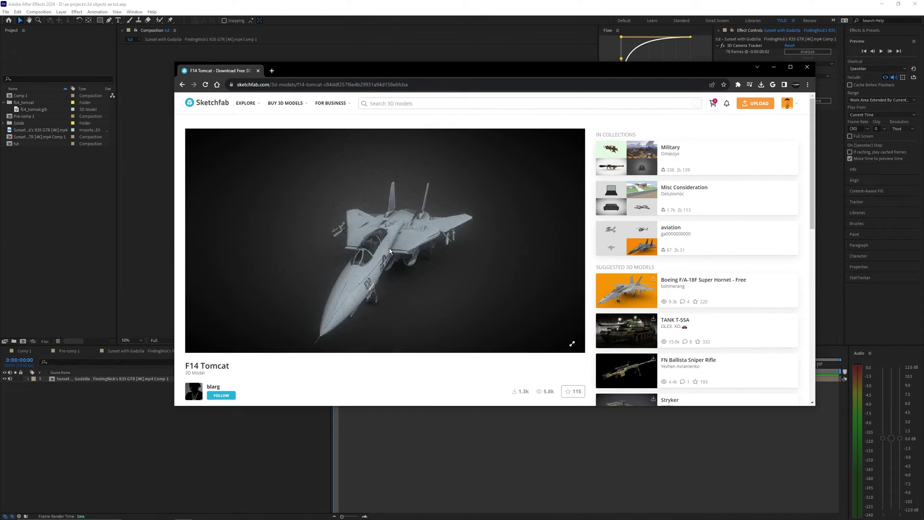
drag(419, 251, 384, 248)
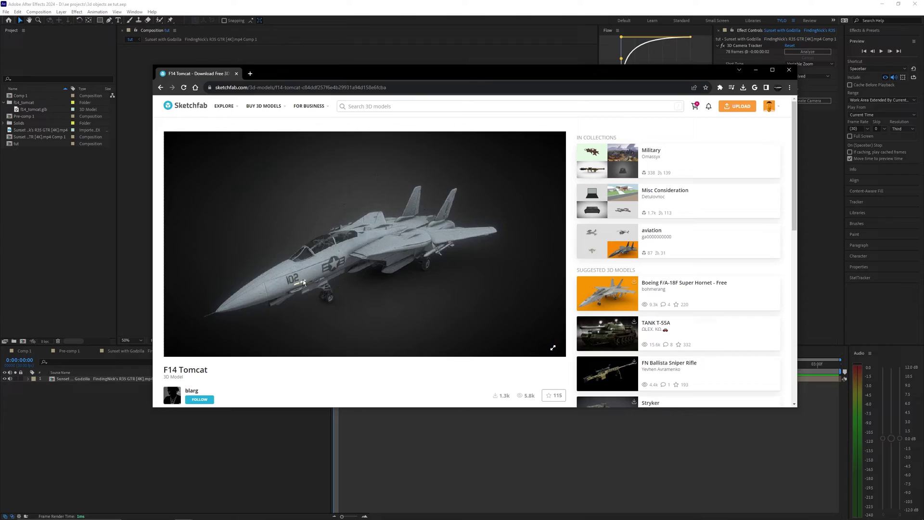
mouse_move(303, 282)
mouse_down()
mouse_move(396, 253)
mouse_move(345, 251)
mouse_up()
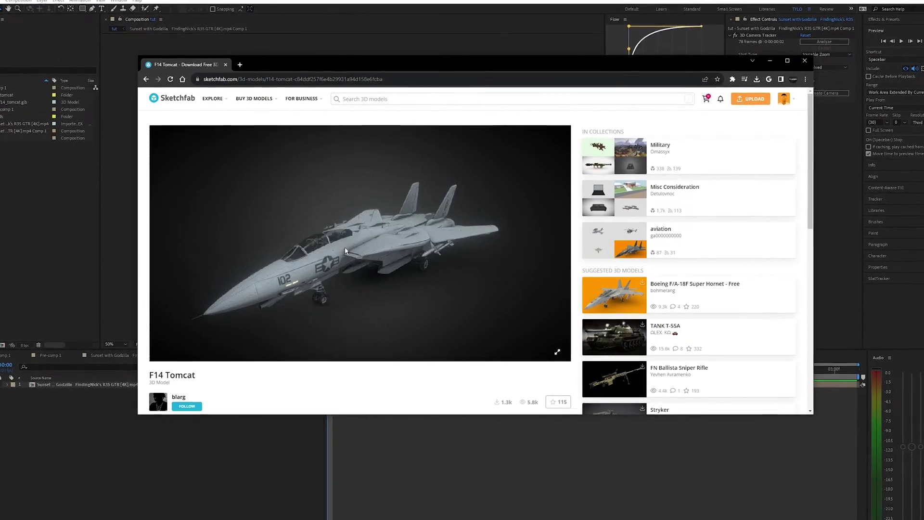
scroll(331, 330, down, 3)
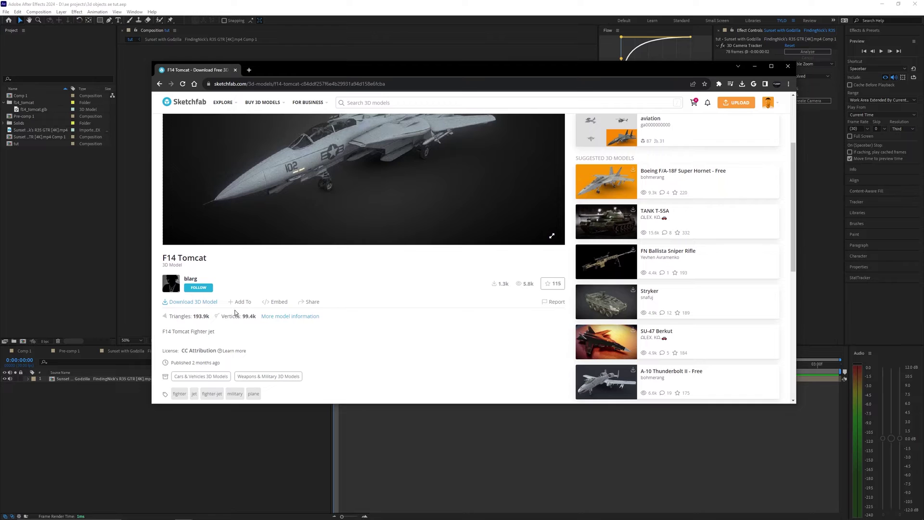
Examine the download formats offered for the F14 Tomcat model, especially GLB, and look for f14_tomcat.glb in the recent downloads
click(205, 303)
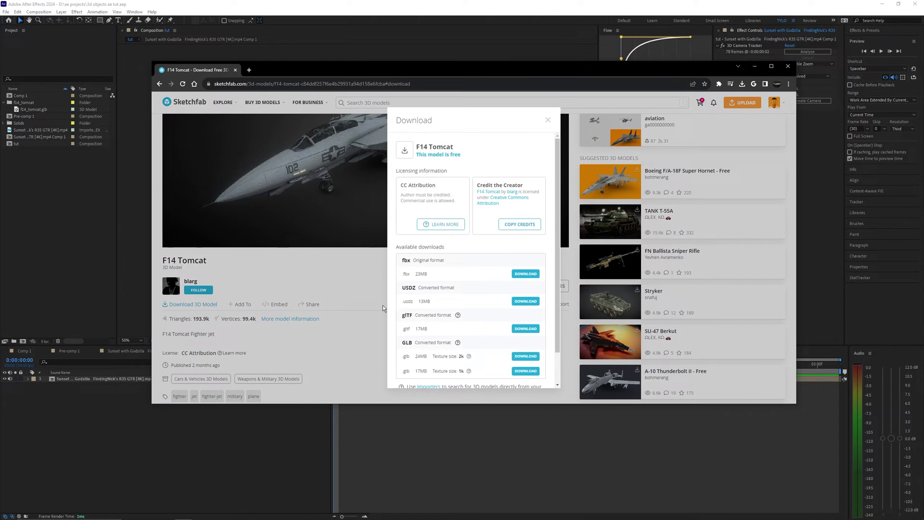
scroll(436, 305, down, 1)
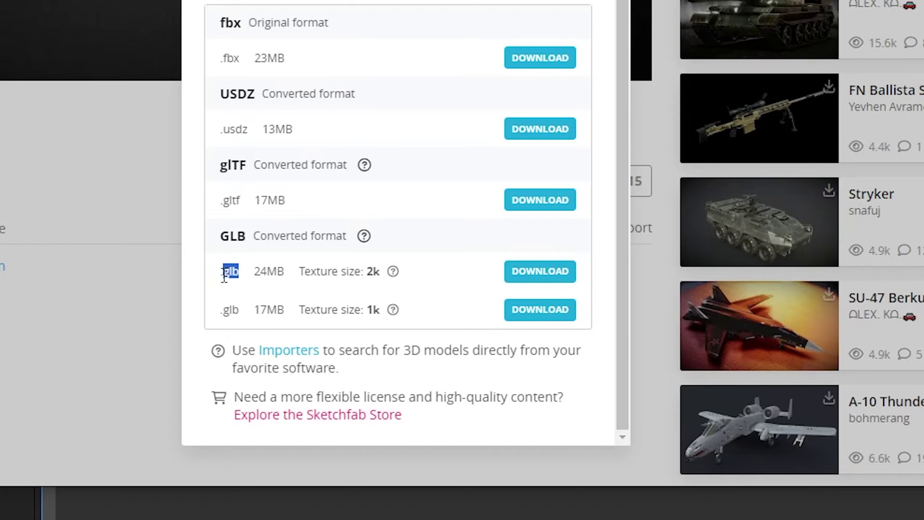
click(242, 282)
scroll(242, 280, up, 1)
drag(241, 282, 216, 138)
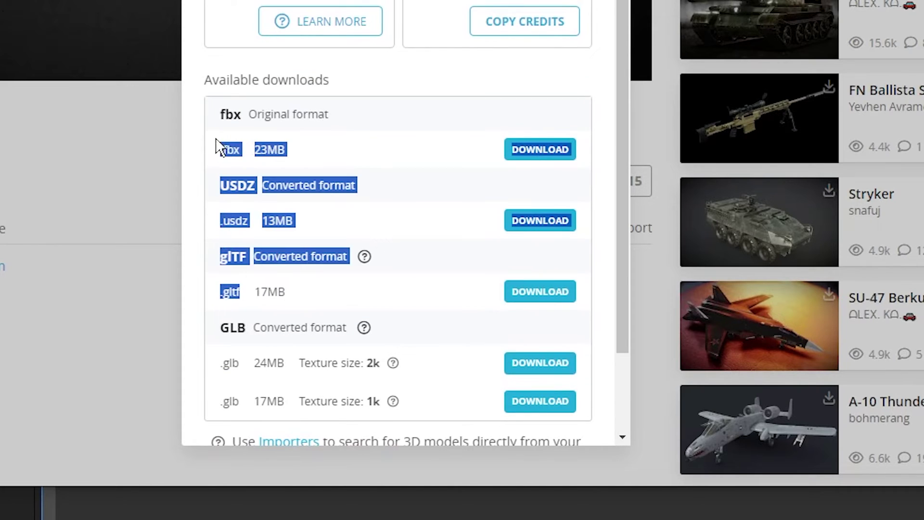
click(220, 130)
scroll(237, 243, down, 3)
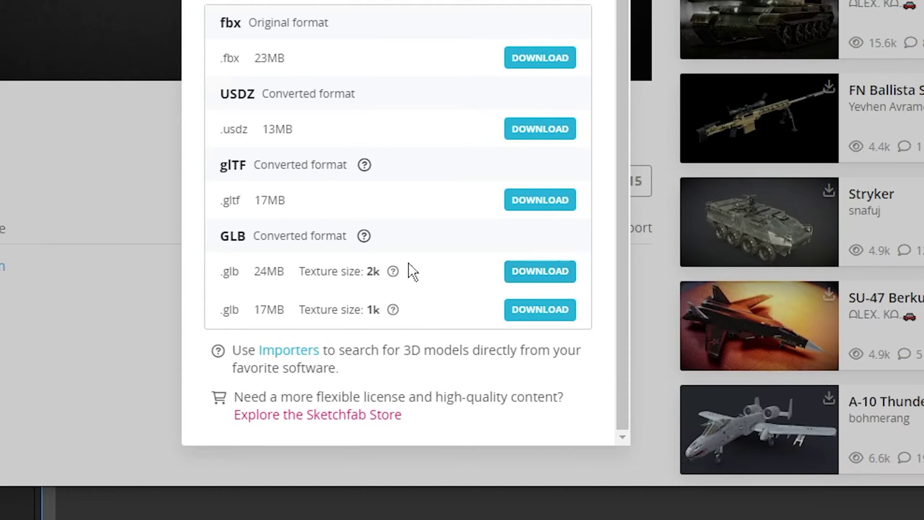
click(161, 260)
scroll(163, 250, up, 3)
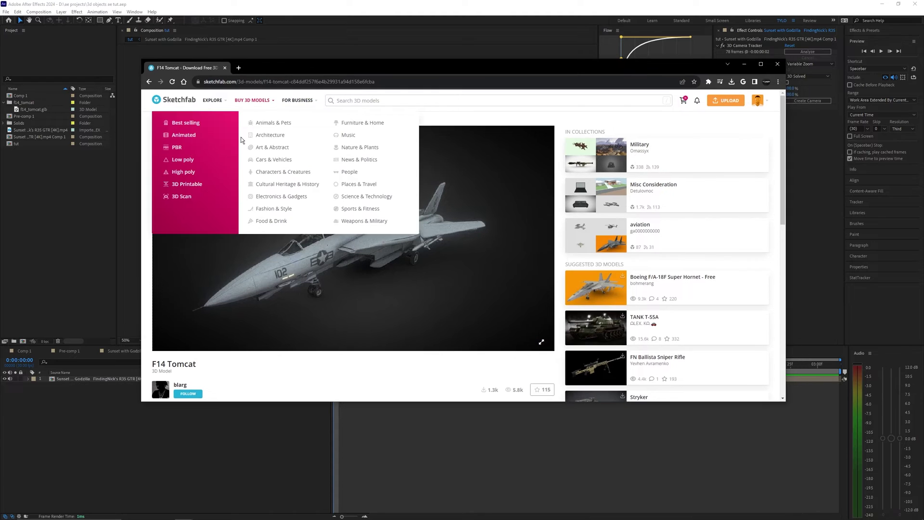
click(731, 82)
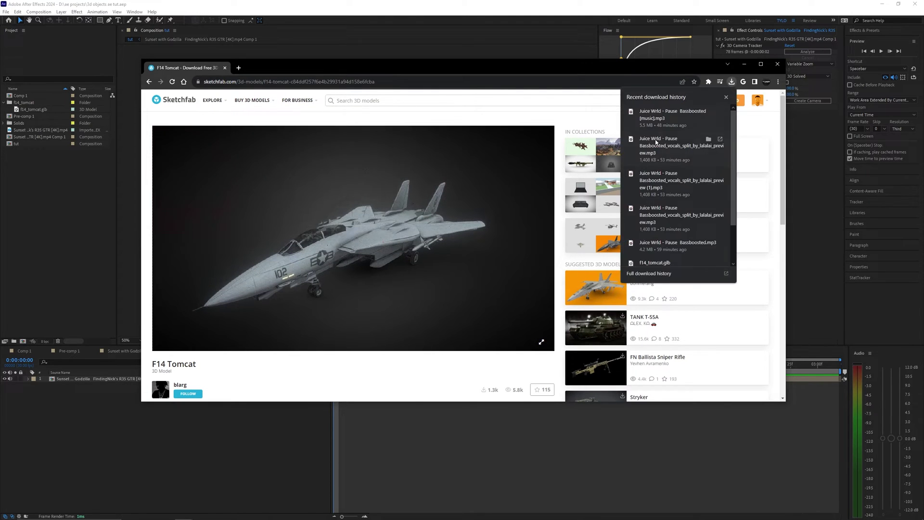
Switch to After Effects, place f14_tomcat.glb above the car footage in the tut composition, and preview it
click(48, 110)
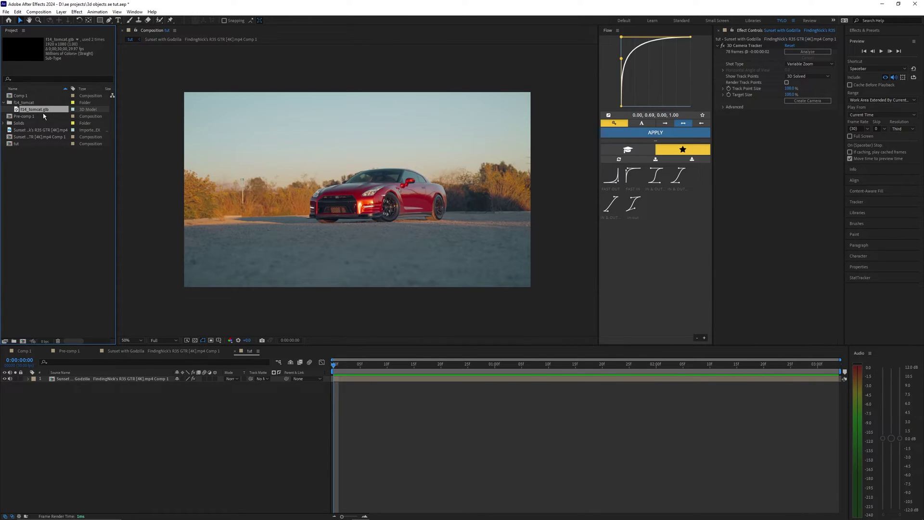
double_click(43, 109)
click(184, 30)
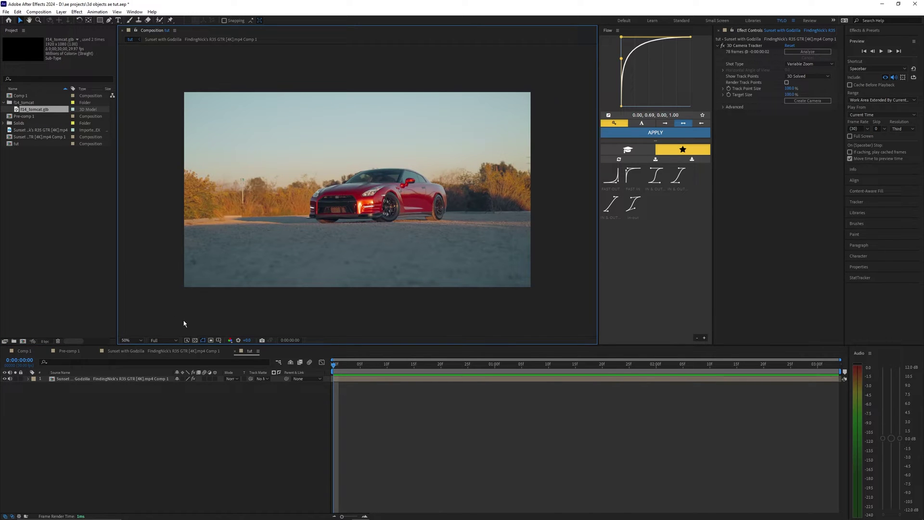
mouse_move(358, 366)
mouse_down()
mouse_move(333, 366)
mouse_move(413, 367)
mouse_move(368, 370)
mouse_up()
click(348, 379)
click(359, 389)
click(349, 379)
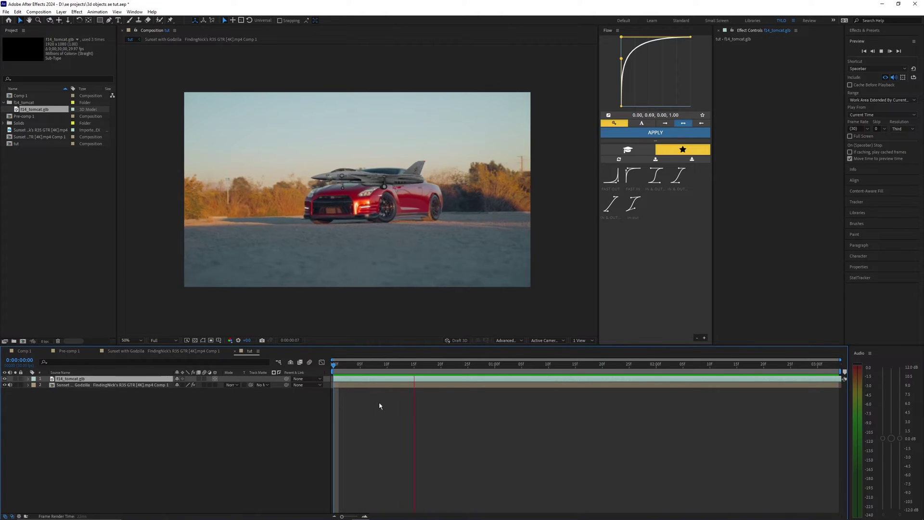
click(379, 404)
key(space)
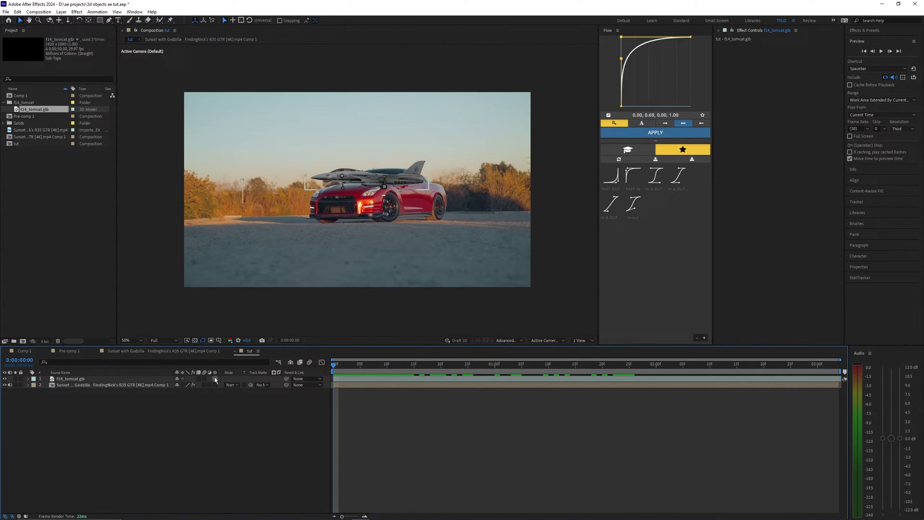
Hide the f14_tomcat.glb layer and remove all effects from the car footage layer
click(4, 379)
click(350, 385)
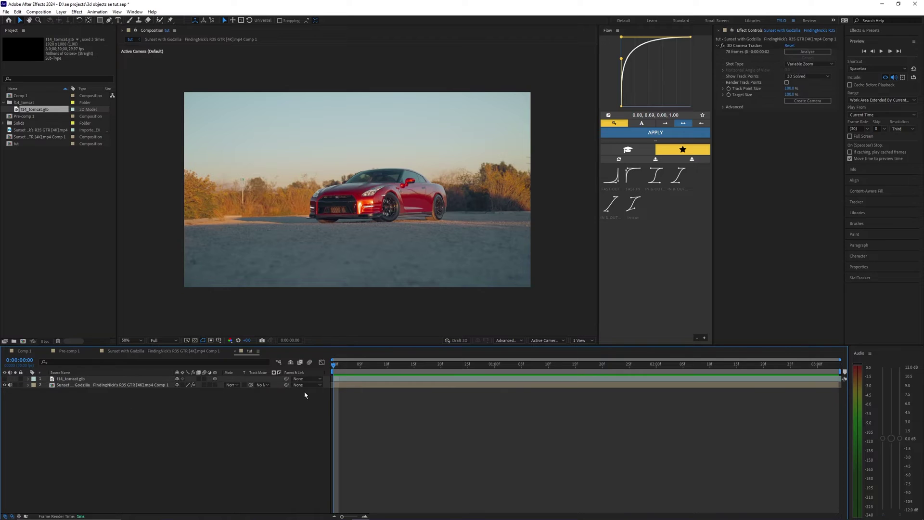
key(ctrl+shift+e)
click(342, 398)
click(345, 385)
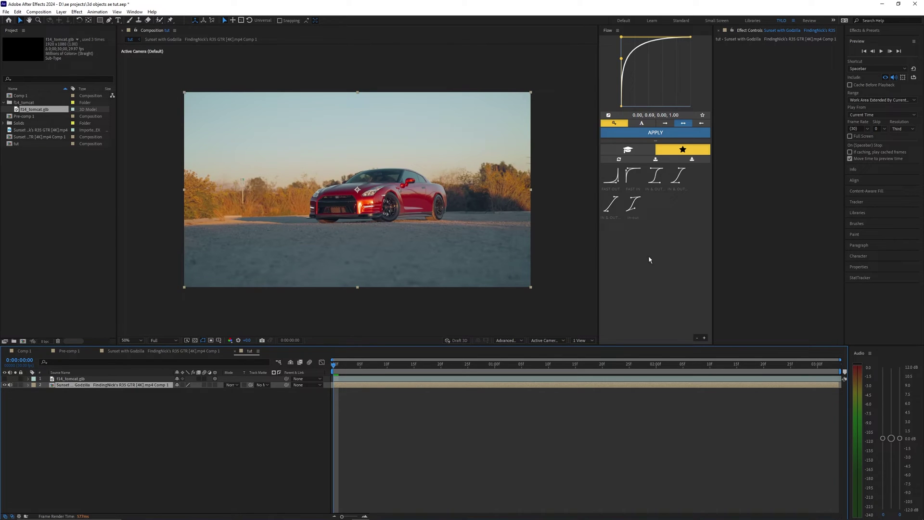
Track the camera on the car footage layer, with the 3D Camera Tracker's shot type set to Variable Zoom
click(861, 202)
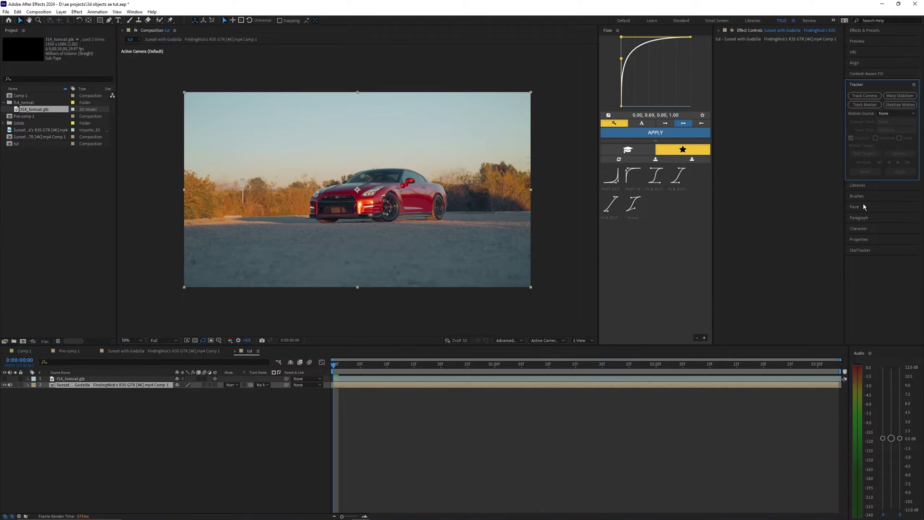
click(864, 96)
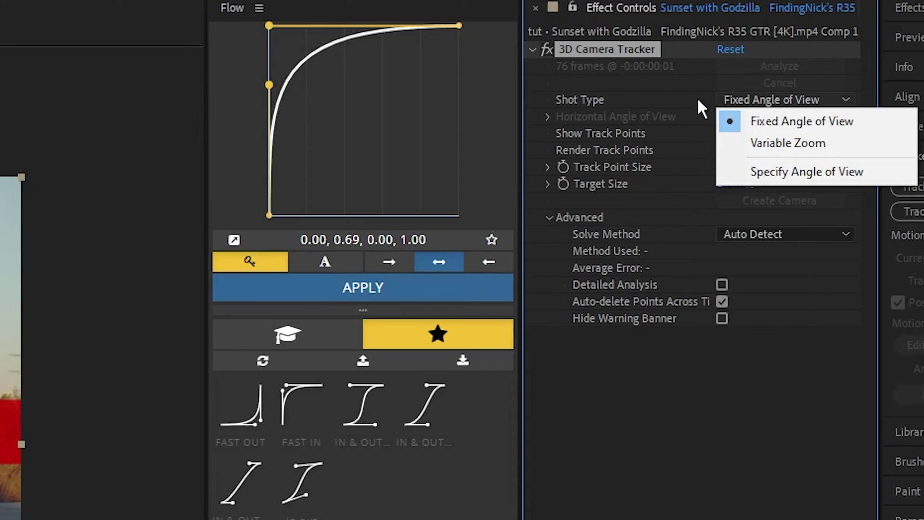
click(765, 142)
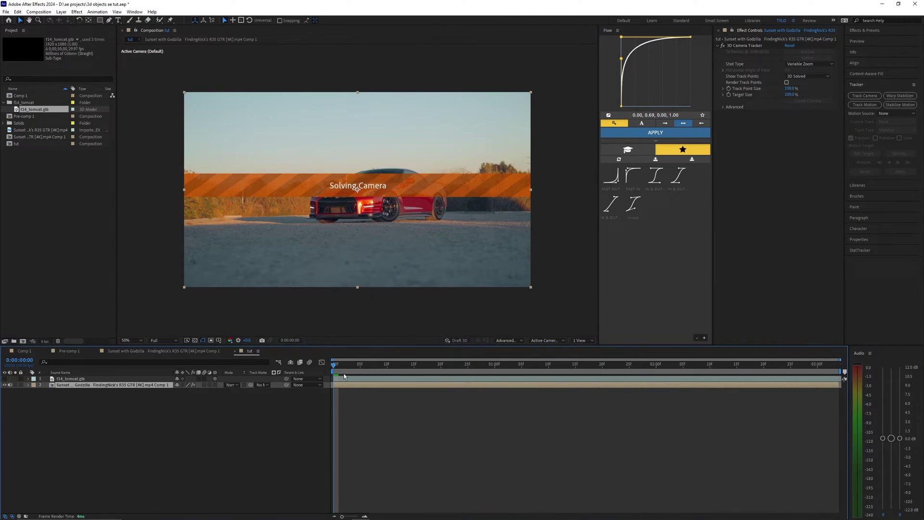
drag(346, 370, 501, 351)
drag(501, 350, 433, 355)
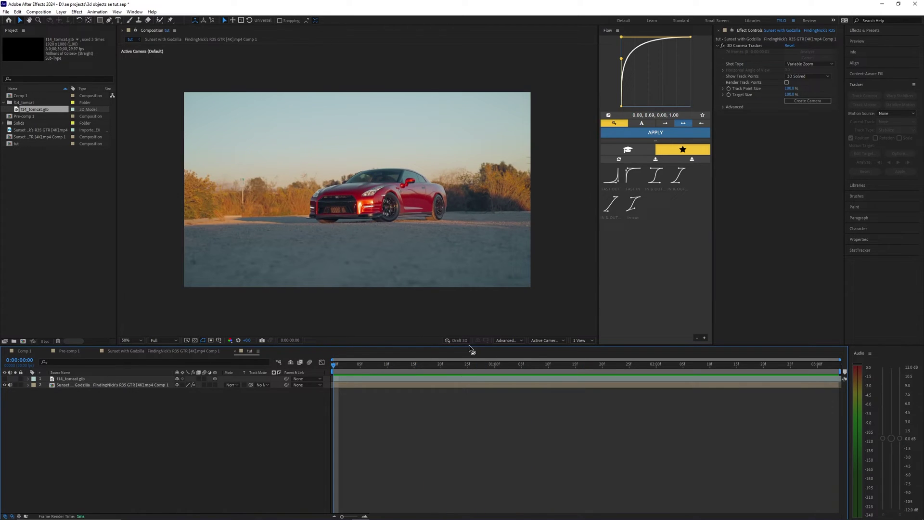
Create a camera from the solved 3D Camera Tracker and make the f14_tomcat.glb layer visible again for a preview
click(744, 45)
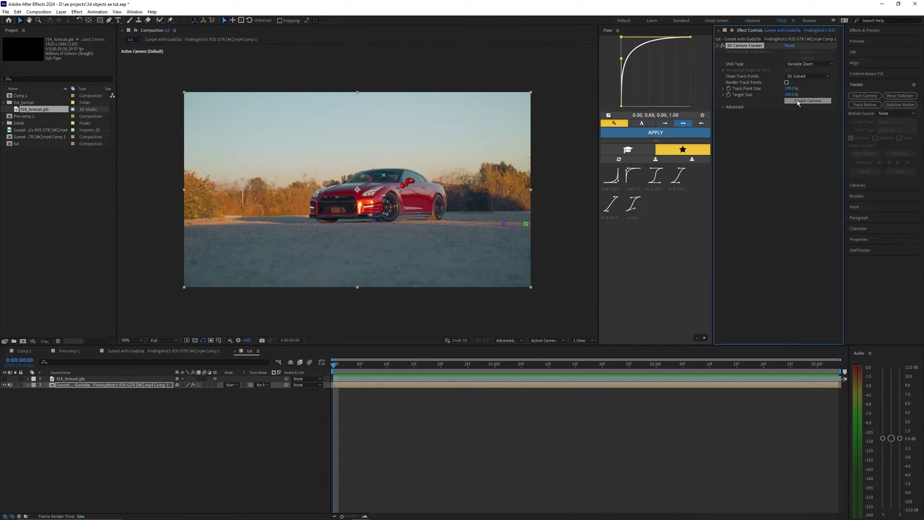
click(811, 101)
click(141, 381)
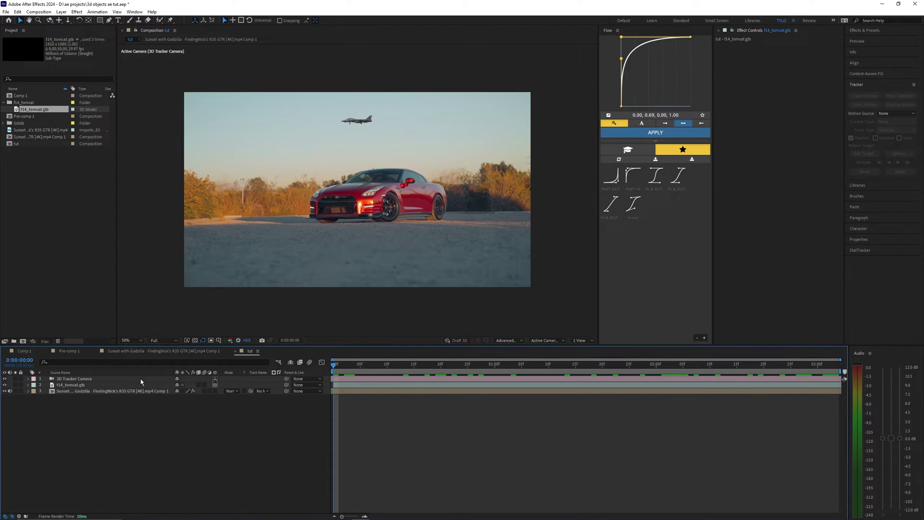
key(space)
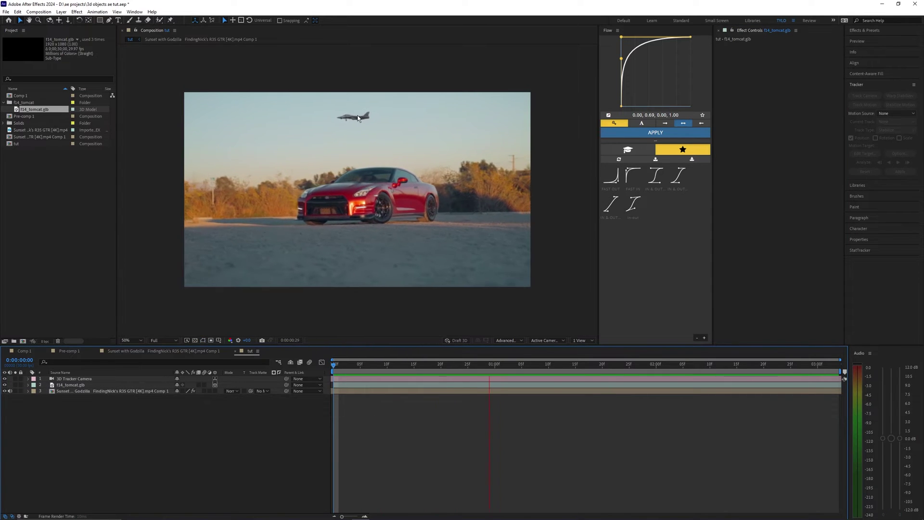
Reveal the f14_tomcat.glb layer's position and set its Z value to 30000
key(p)
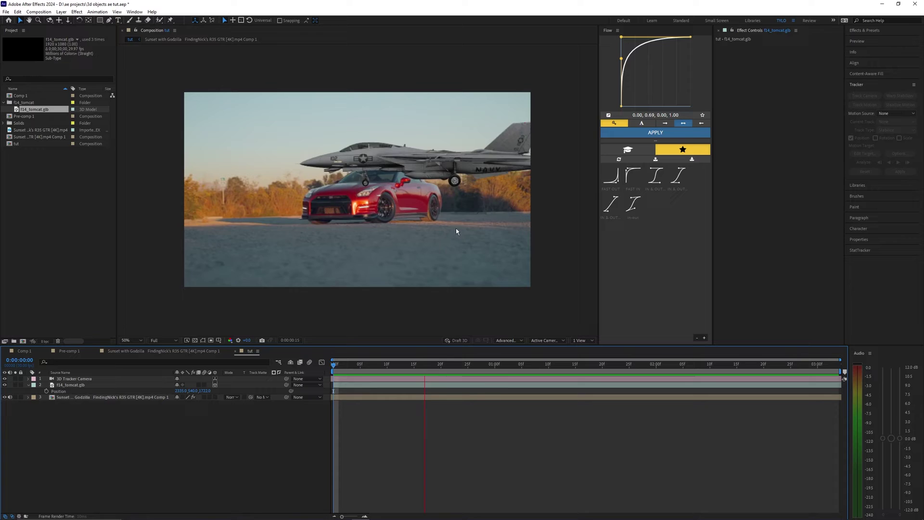
drag(441, 368, 405, 375)
drag(205, 391, 419, 391)
drag(922, 380, 922, 380)
drag(206, 391, 884, 404)
drag(218, 403, 893, 390)
drag(204, 391, 543, 385)
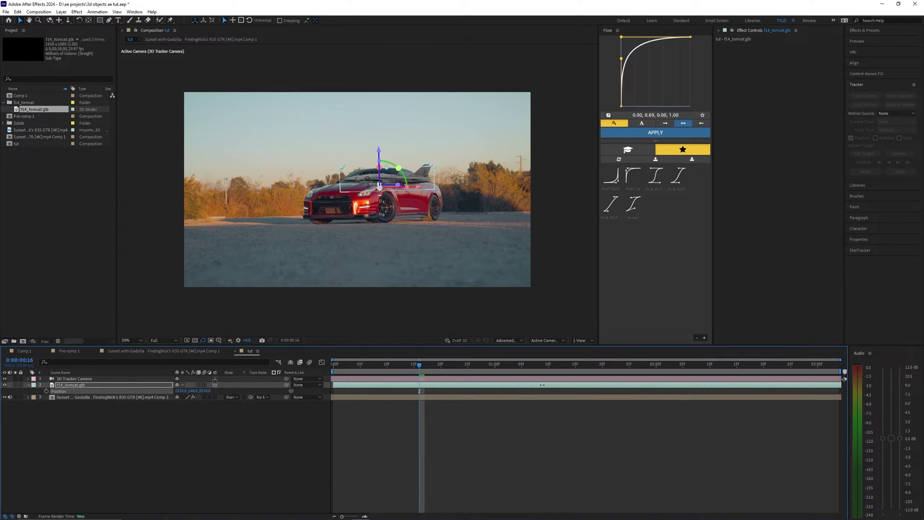
click(204, 391)
text(30000)
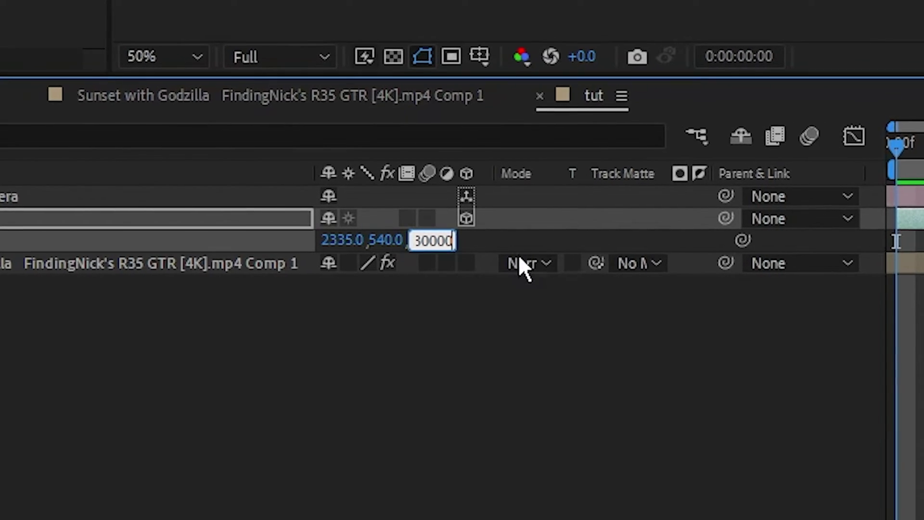
key(Return)
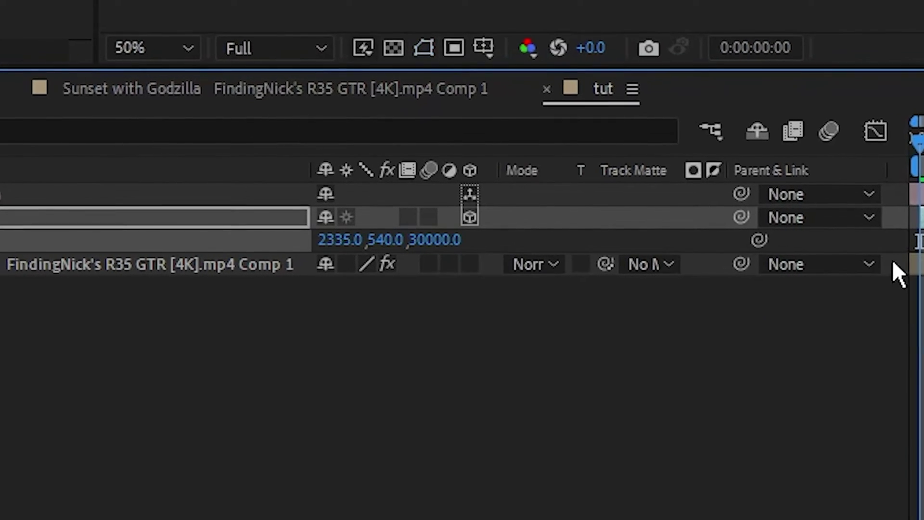
At frame 0:00:00:27, move the jet up into the sky and across toward the right side of the shot
drag(919, 140, 923, 139)
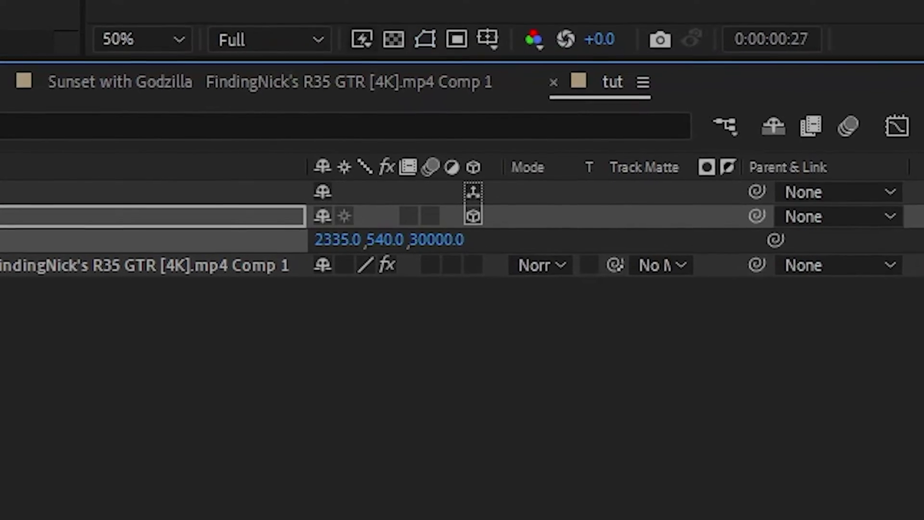
drag(373, 157, 372, 83)
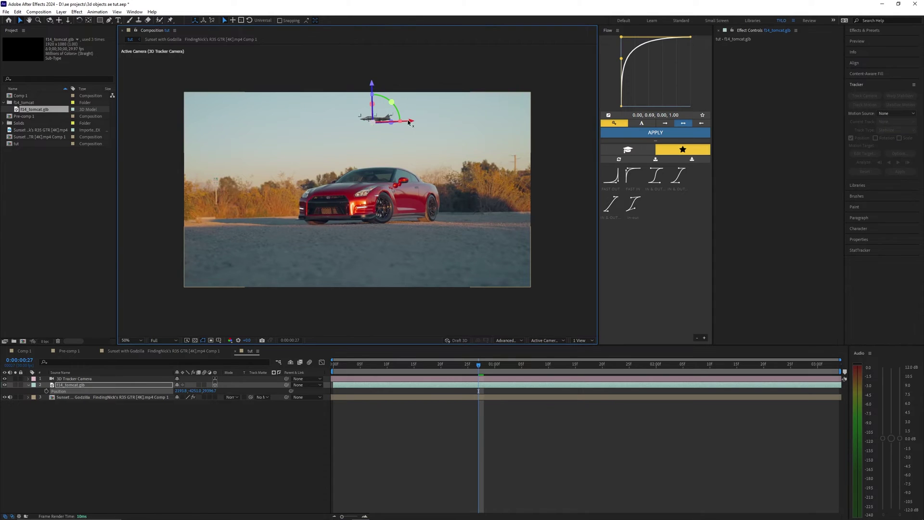
drag(408, 122, 486, 122)
drag(450, 91, 451, 99)
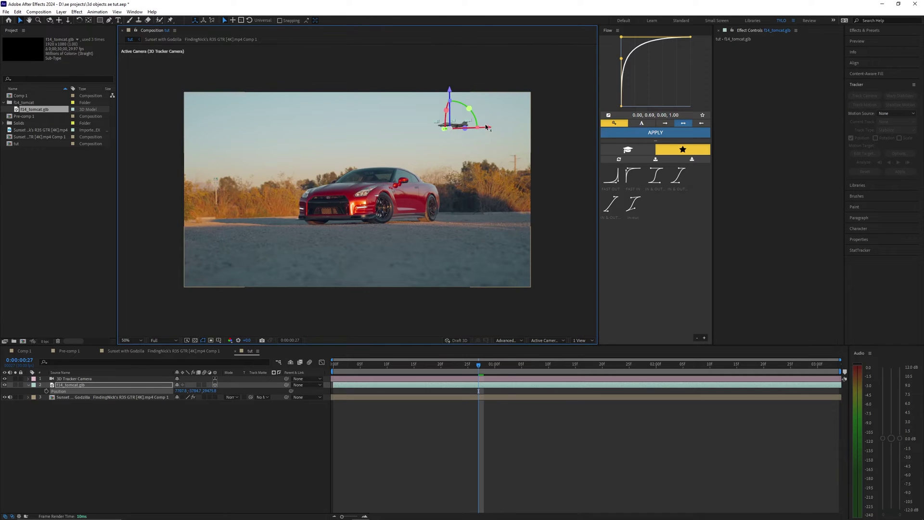
drag(486, 127, 505, 127)
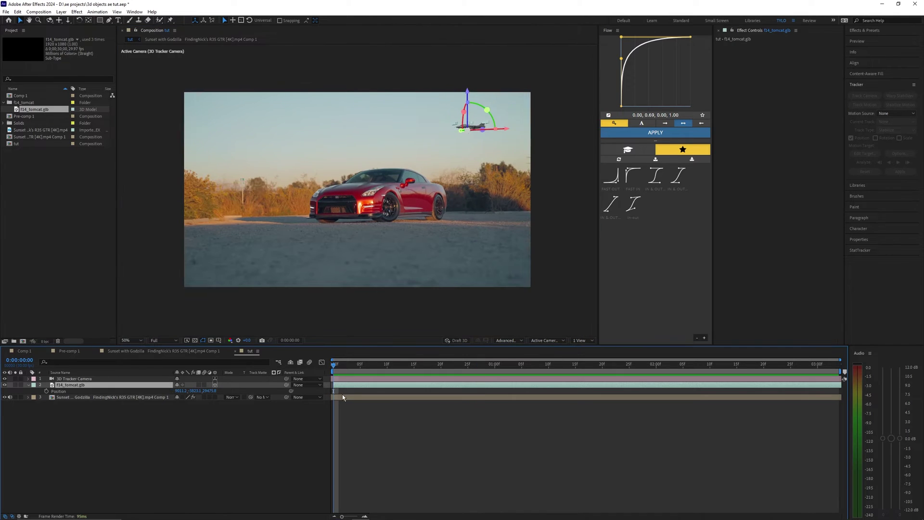
At 0:00:00:00, move the jet past the shot's right edge to about X 14729 and start keyframing its position
click(343, 391)
click(343, 387)
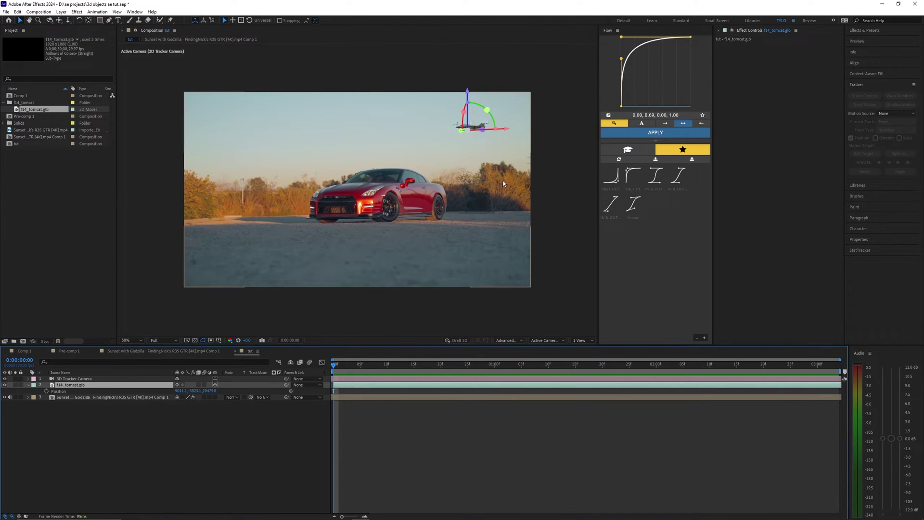
drag(506, 130, 578, 128)
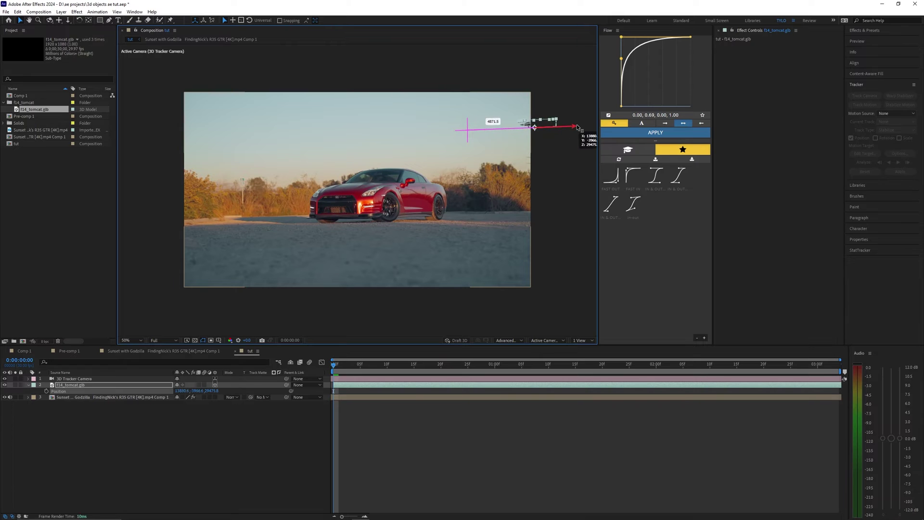
click(46, 390)
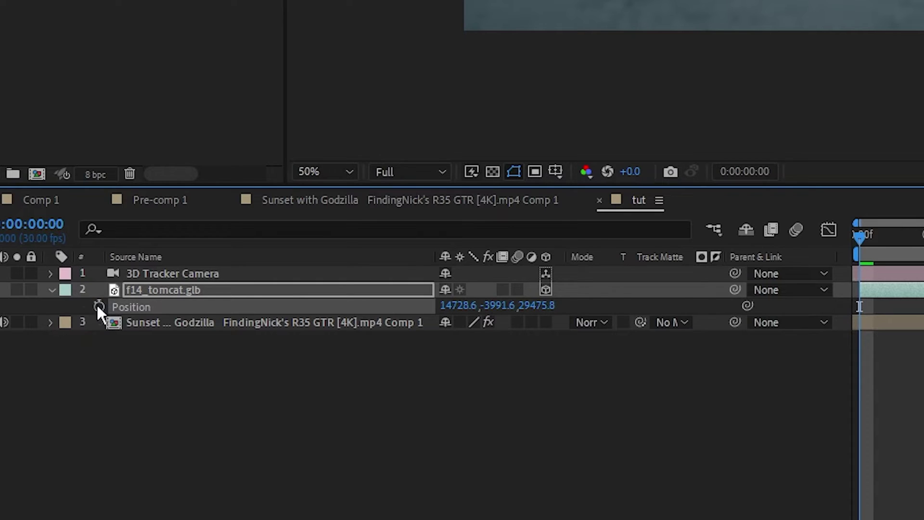
Enable position keyframing for the jet at 0:00:00:00, and at 0:00:03:03 move it across to the left side of the sky
click(99, 307)
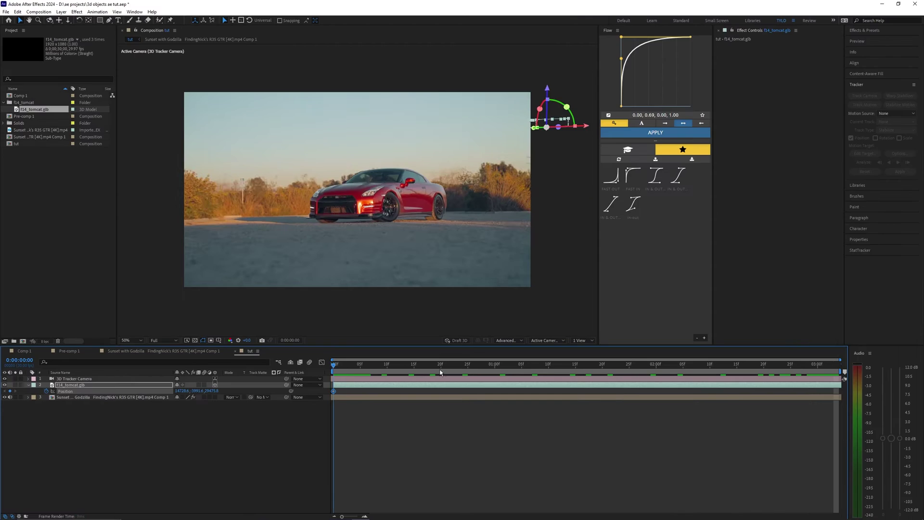
drag(440, 372, 855, 381)
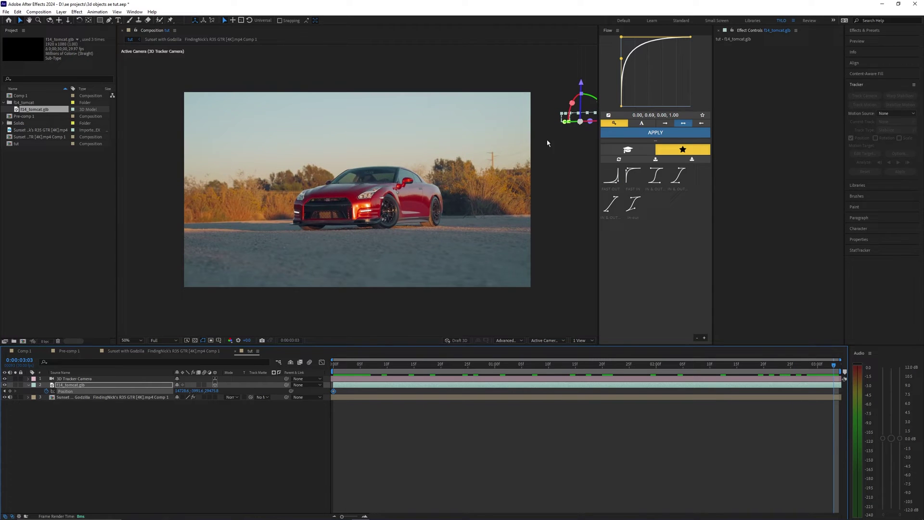
drag(547, 143, 513, 168)
drag(592, 124, 284, 129)
drag(361, 160, 513, 159)
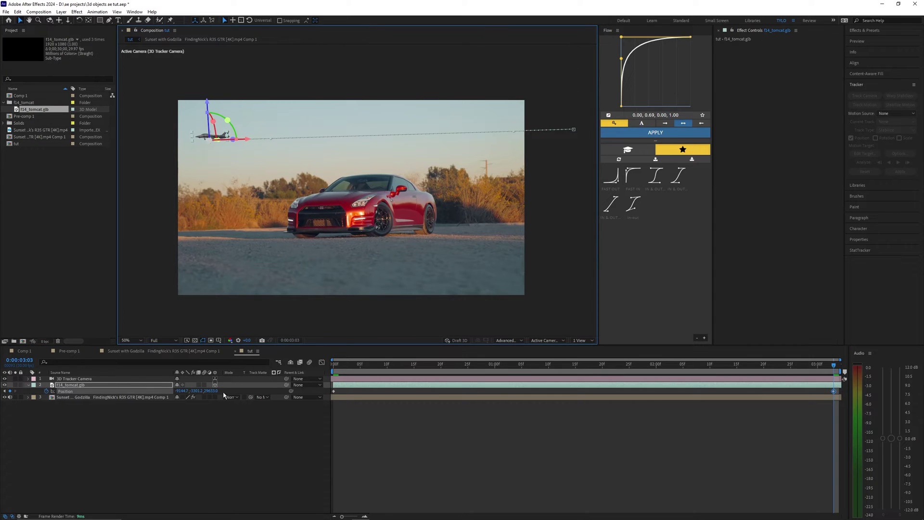
click(218, 414)
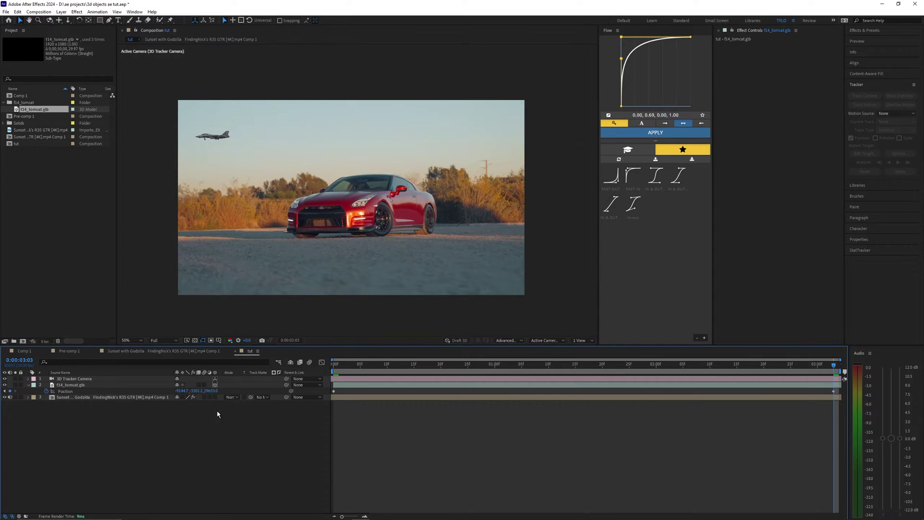
Set the end position keyframe's Z value to 5000, move the enlarged jet back into the upper-left sky and preview
click(834, 392)
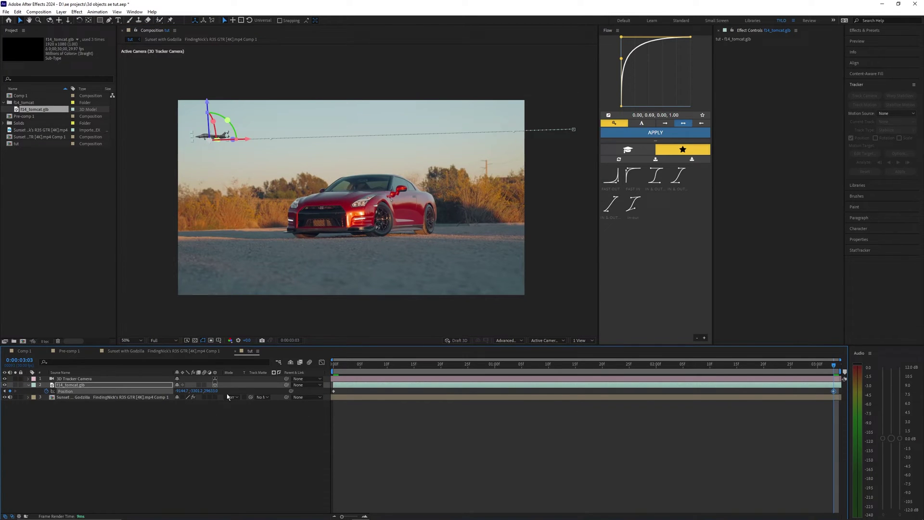
text(5000)
key(Return)
scroll(309, 204, down, 4)
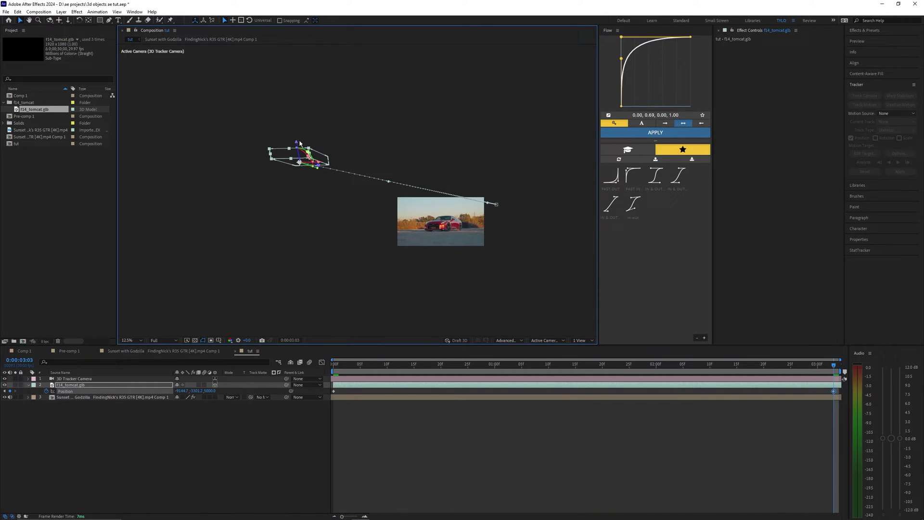
drag(299, 143, 407, 193)
scroll(427, 206, up, 4)
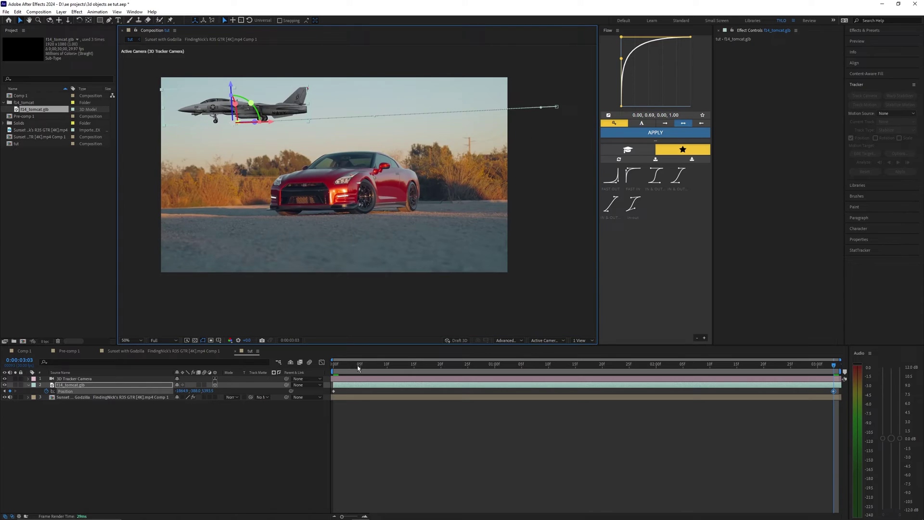
drag(352, 366, 332, 366)
key(space)
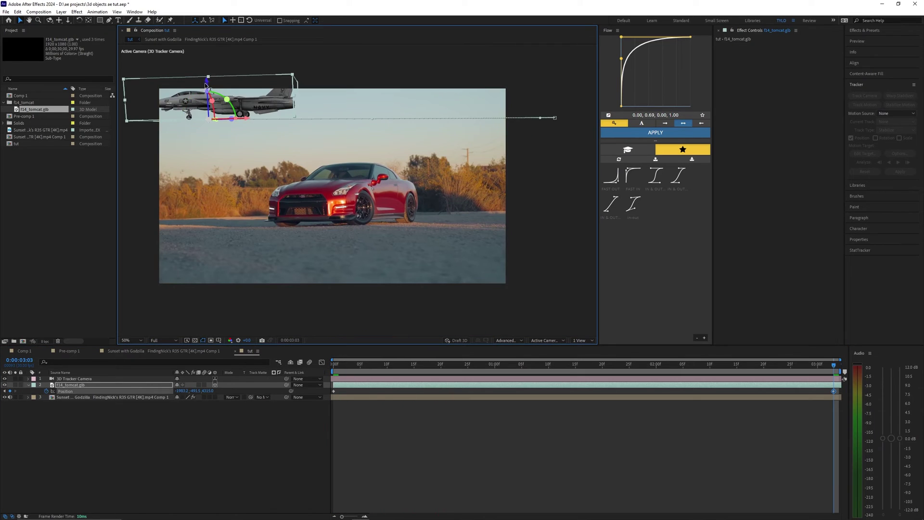
Raise the jet above the frame at 0:00:03:03, bend its motion path into a climbing curve and preview the flight
drag(206, 85, 216, 47)
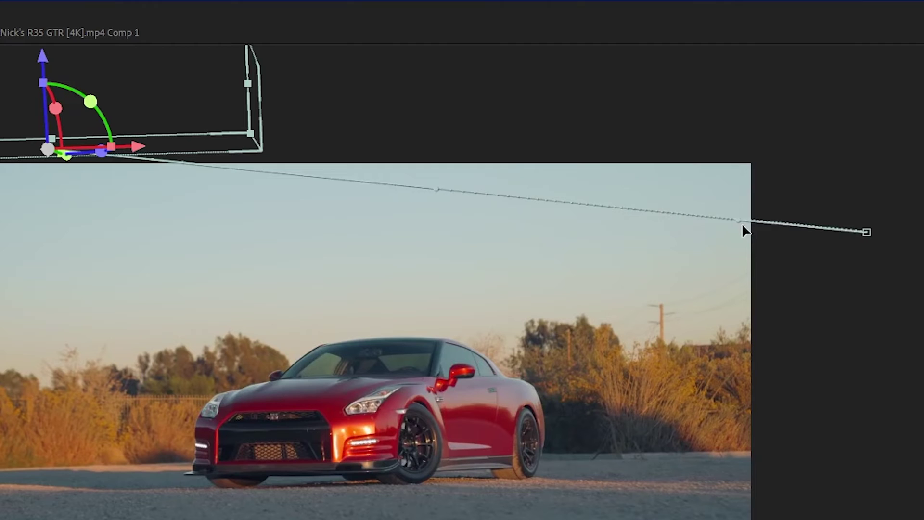
drag(513, 120, 375, 121)
drag(436, 190, 206, 218)
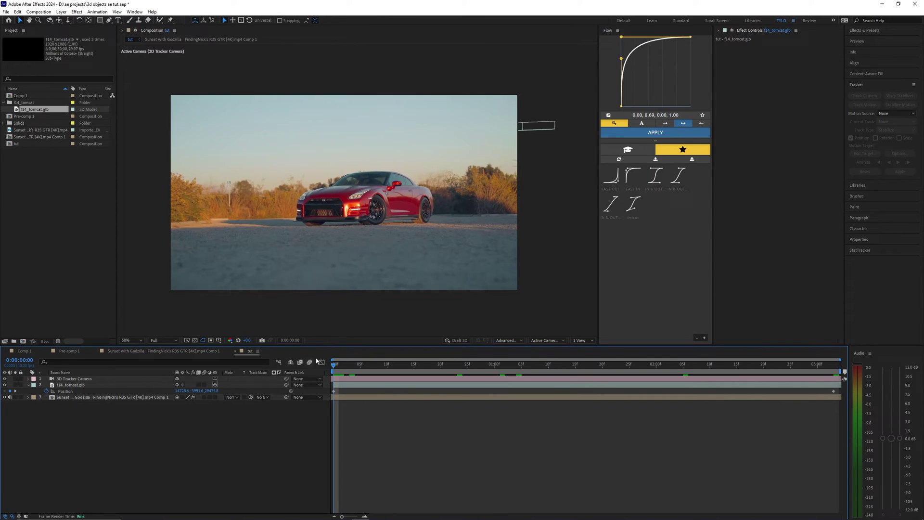
key(space)
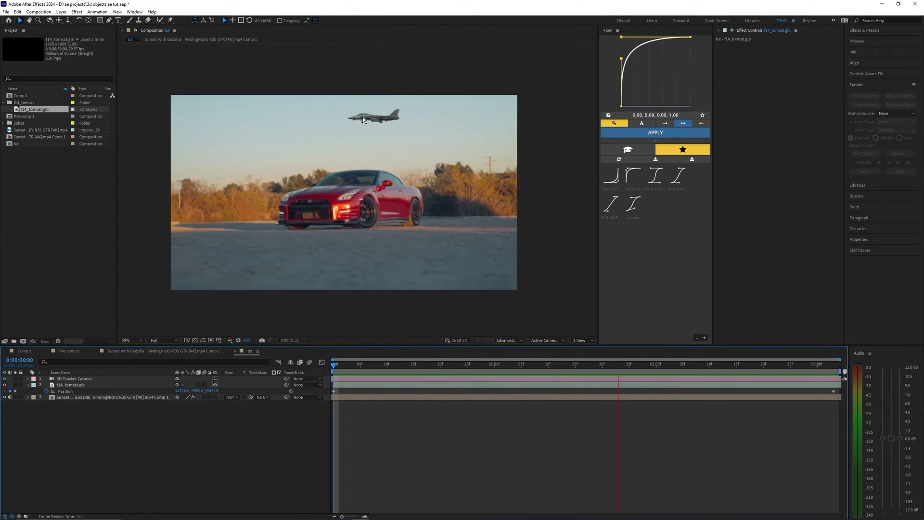
key(space)
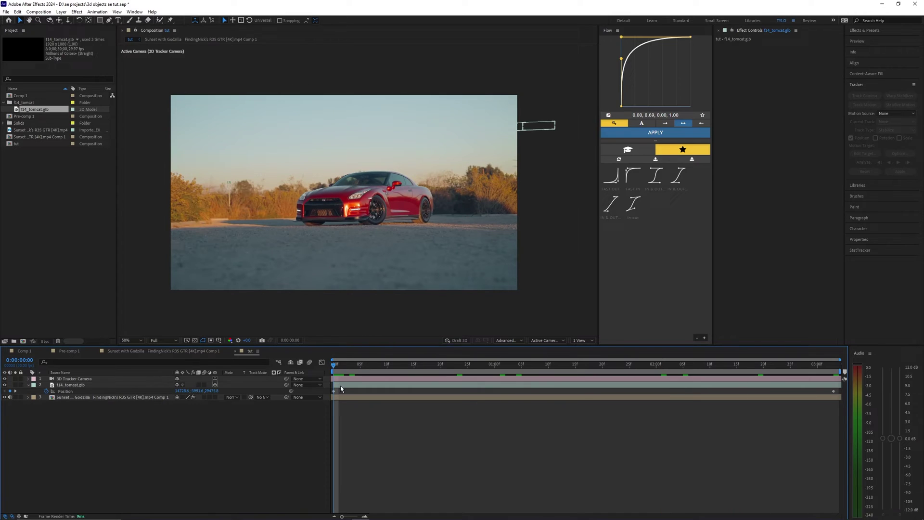
Keyframe the f14_tomcat.glb layer's Orientation at 0:00:00:00 and tilt the jet into a bank near the end of the shot
click(340, 386)
key(r)
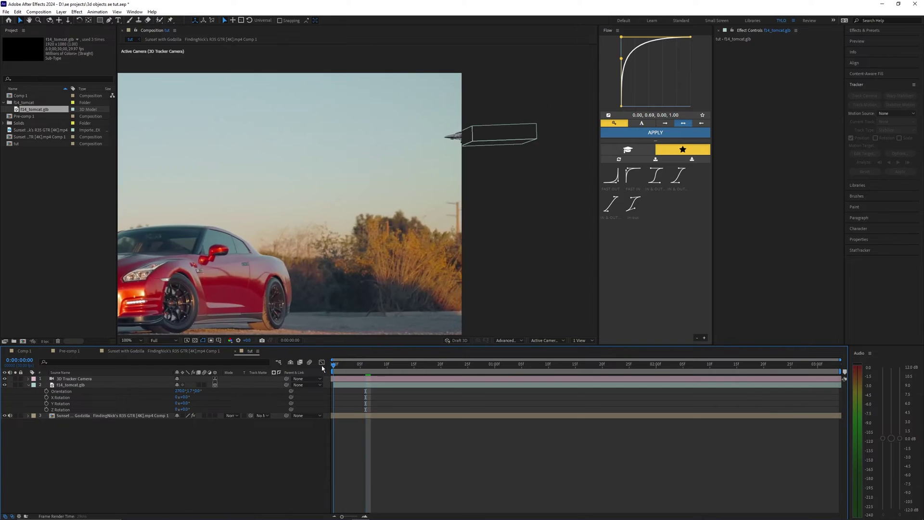
click(345, 386)
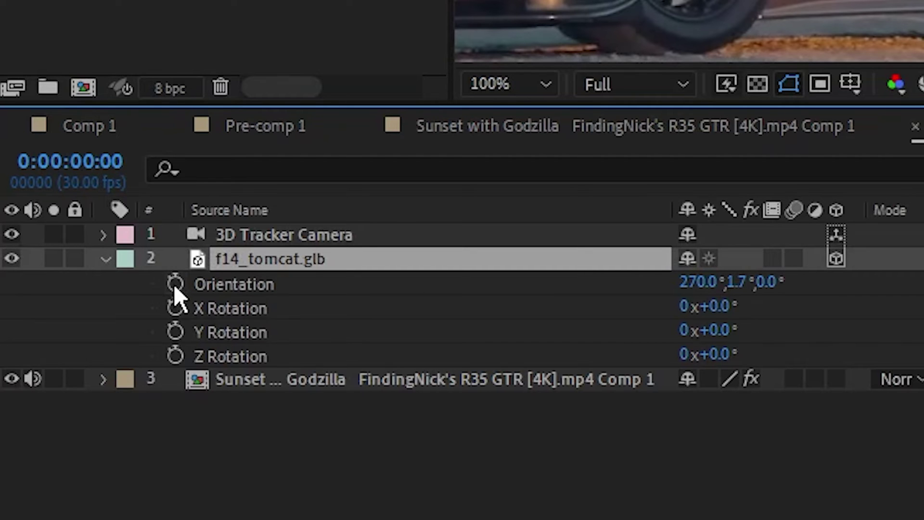
click(175, 284)
drag(333, 364, 354, 364)
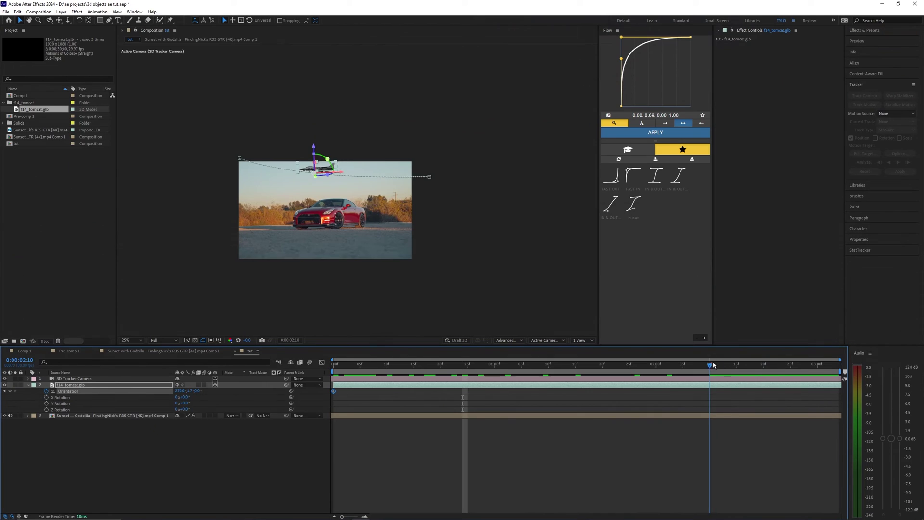
drag(713, 364, 795, 364)
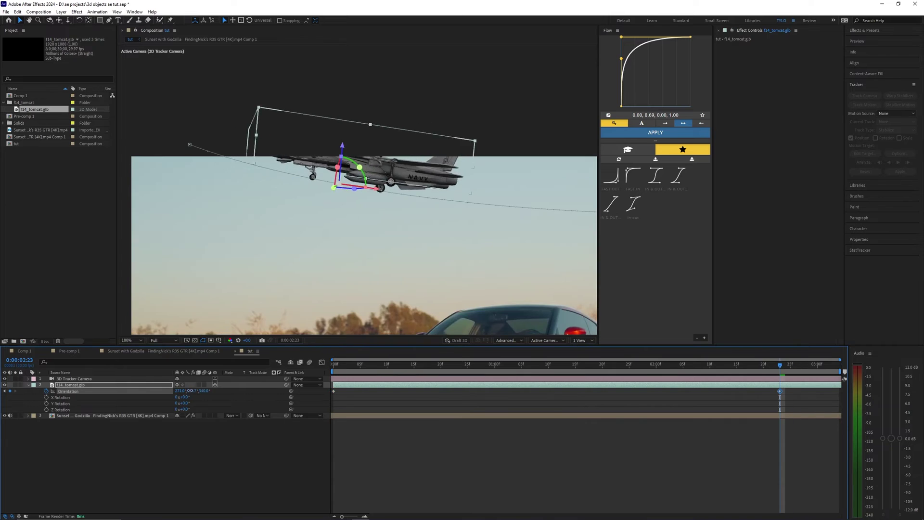
drag(190, 390, 179, 391)
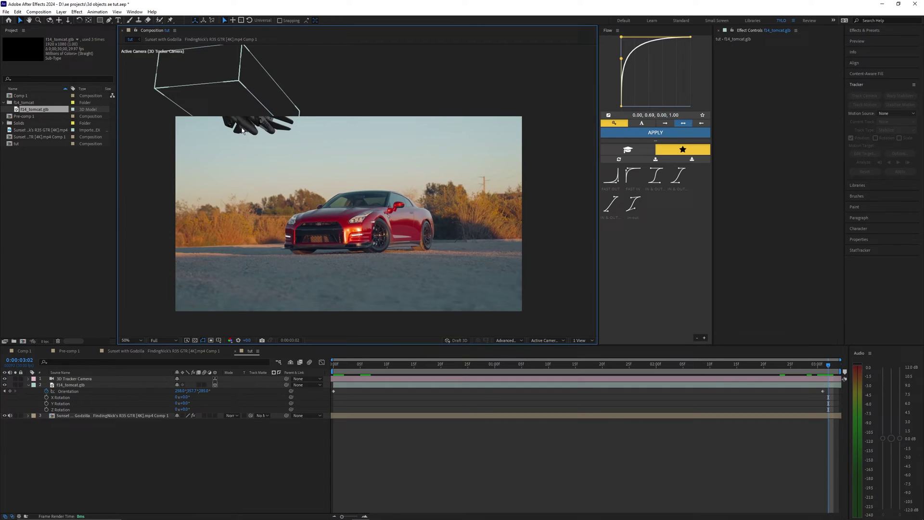
At the 0:00:03:03 position keyframe, move the jet farther up and left, fully out of frame, and preview the animation
click(257, 130)
key(p)
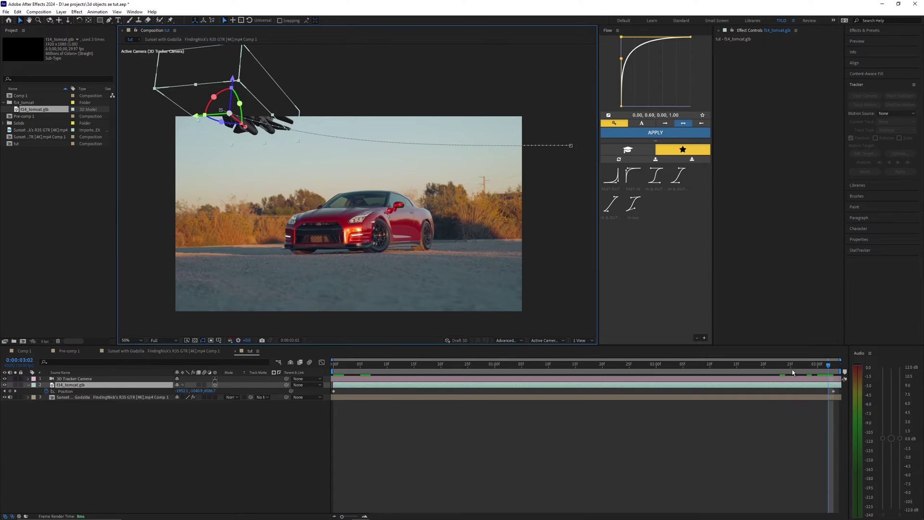
key(Page_Down)
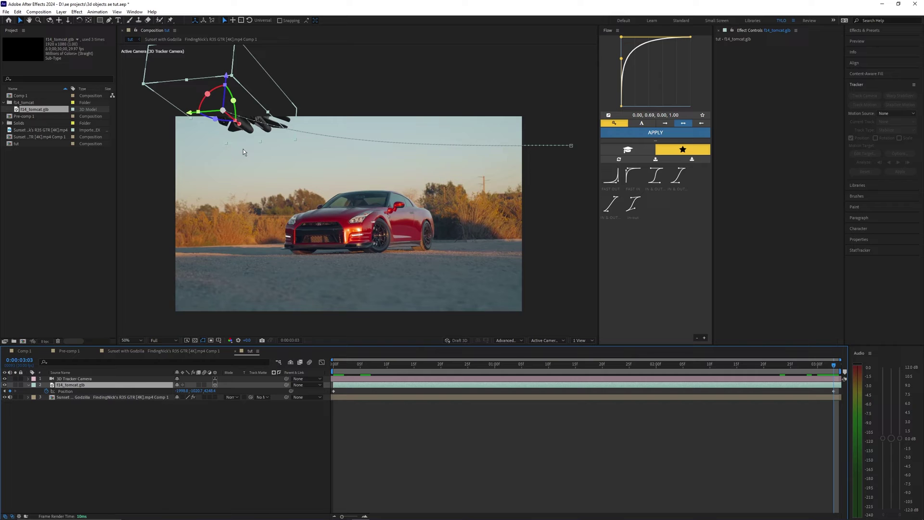
drag(242, 132, 213, 115)
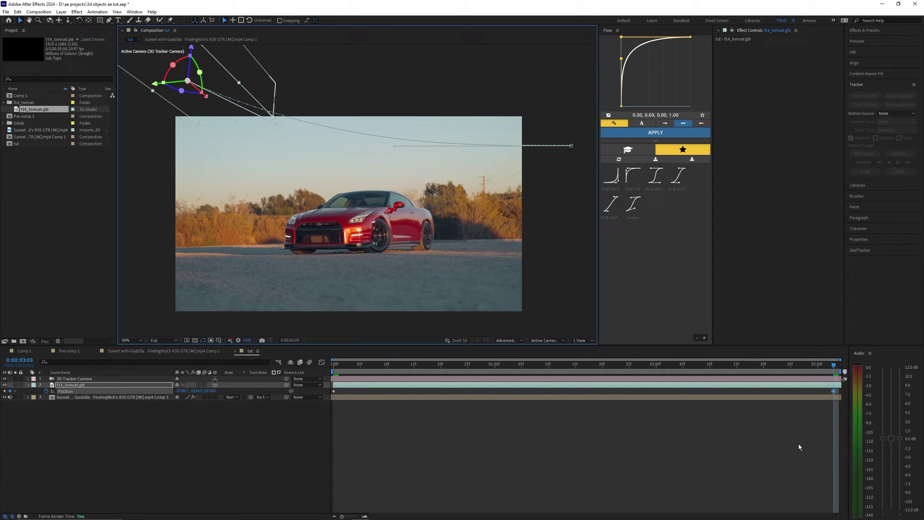
click(800, 445)
click(777, 385)
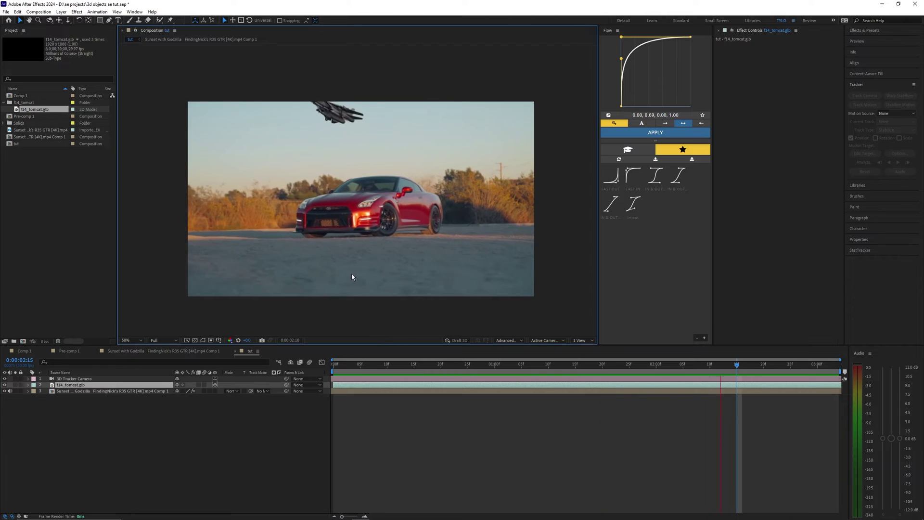
key(space)
Reveal the jet's rotation properties at 0:00:00:00 and adjust its X Rotation near the end of the shot
key(r)
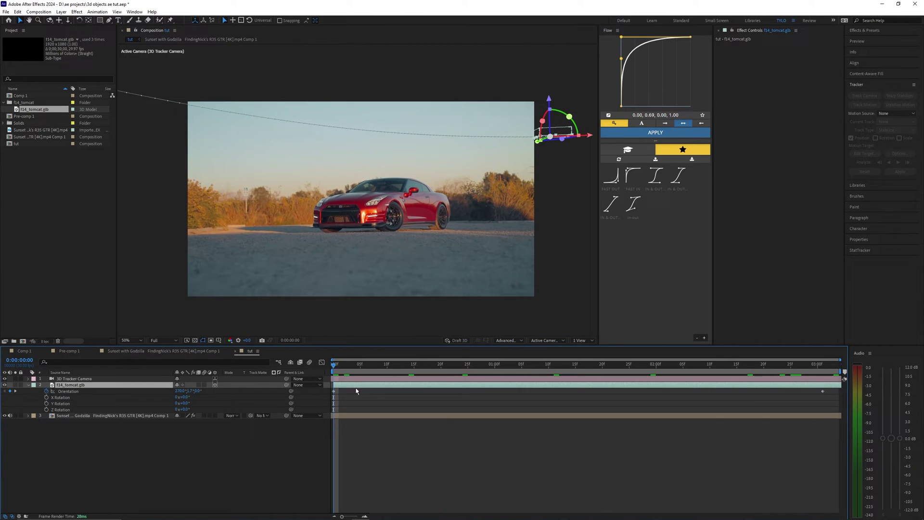
click(80, 397)
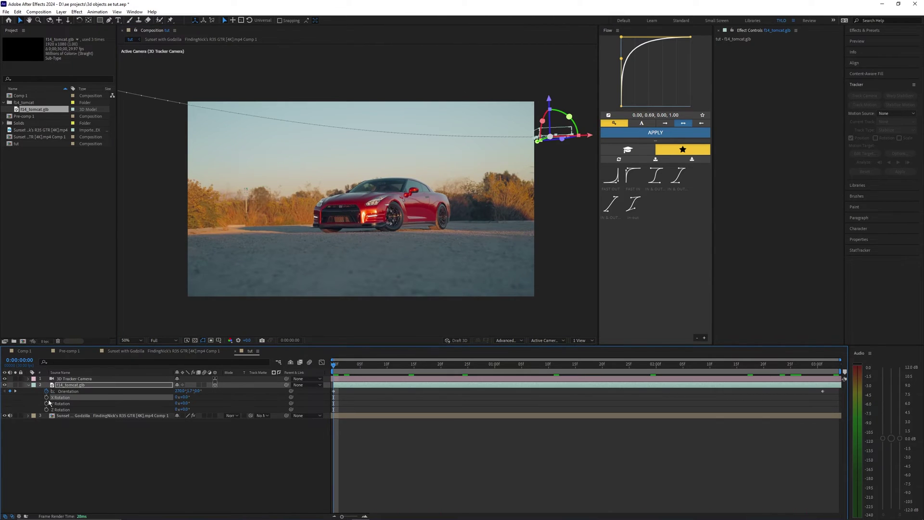
click(320, 451)
drag(357, 366, 790, 385)
mouse_move(185, 398)
mouse_down()
mouse_move(211, 397)
mouse_move(202, 395)
mouse_up()
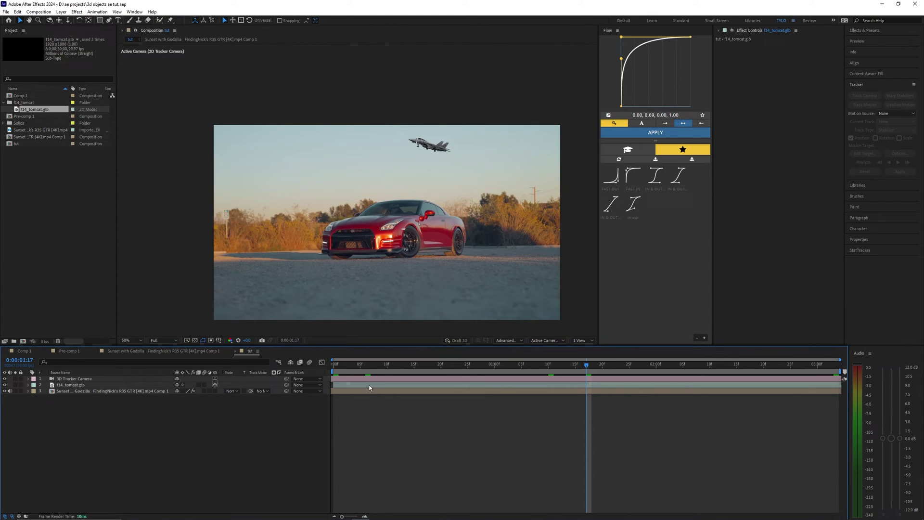
Pre-compose the f14_tomcat.glb layer as Pre-comp 2, moving all attributes into the new composition, and check the result at 0:00:01:22
click(351, 384)
right_click(348, 384)
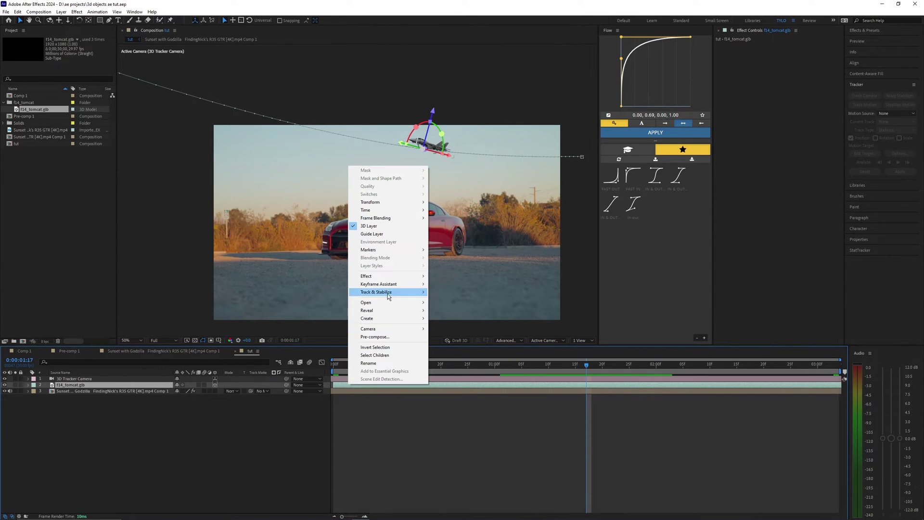
click(408, 336)
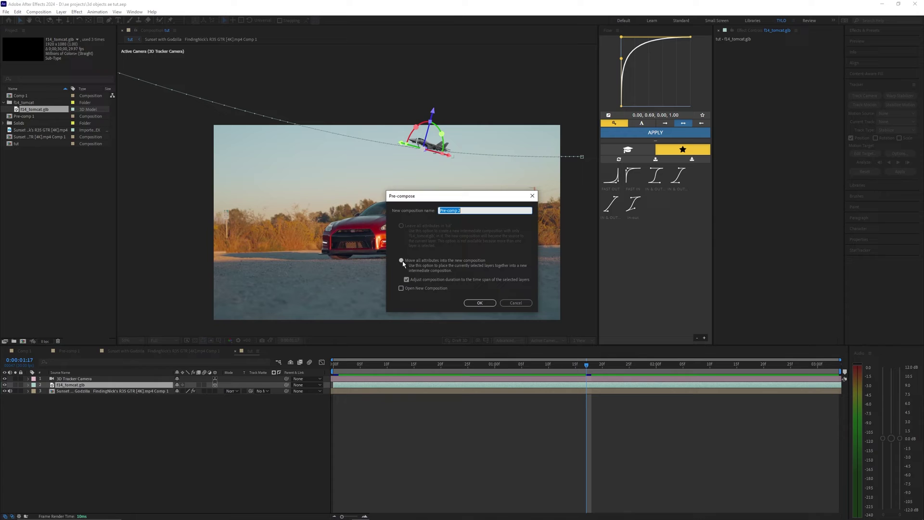
click(401, 260)
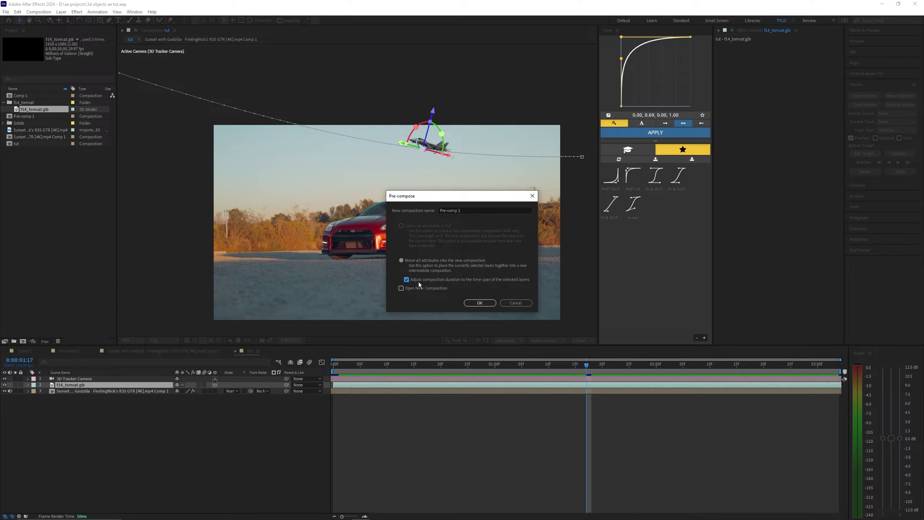
click(480, 303)
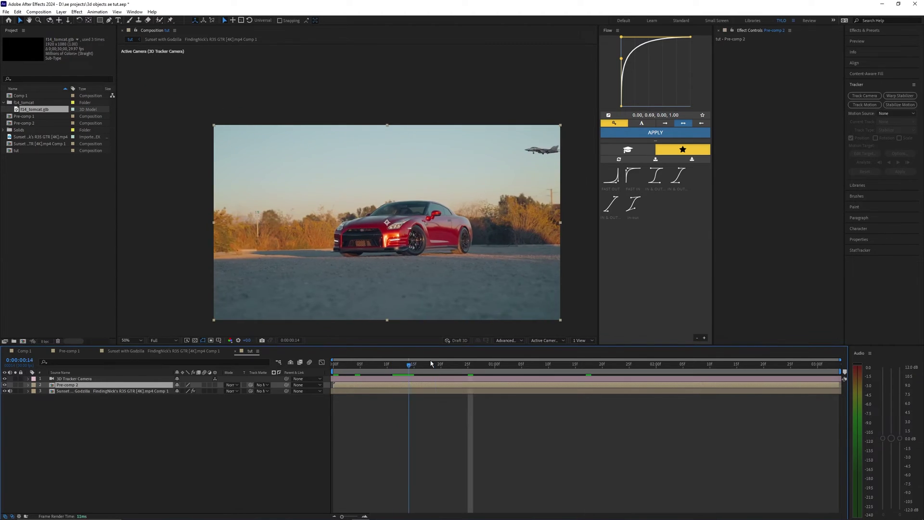
drag(431, 365, 612, 364)
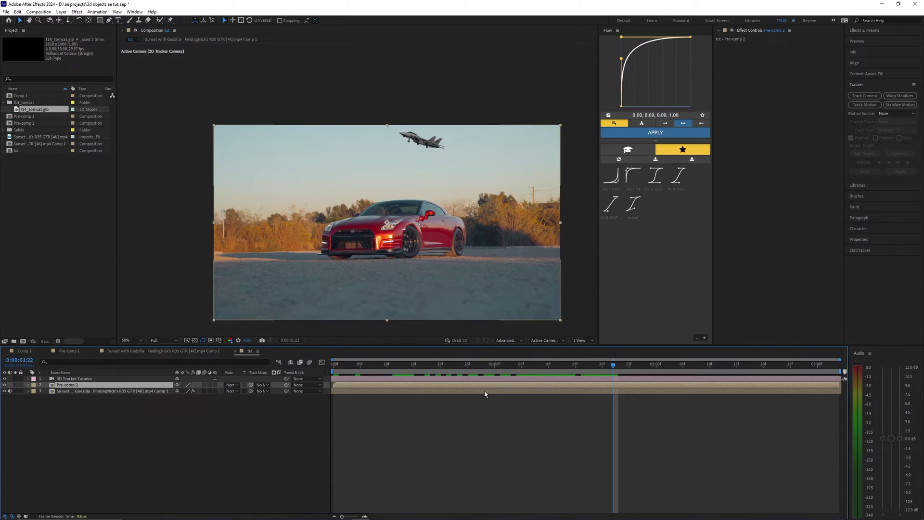
Find the Tritone effect and apply it to the Pre-comp 2 layer
click(870, 30)
click(868, 41)
text(triton)
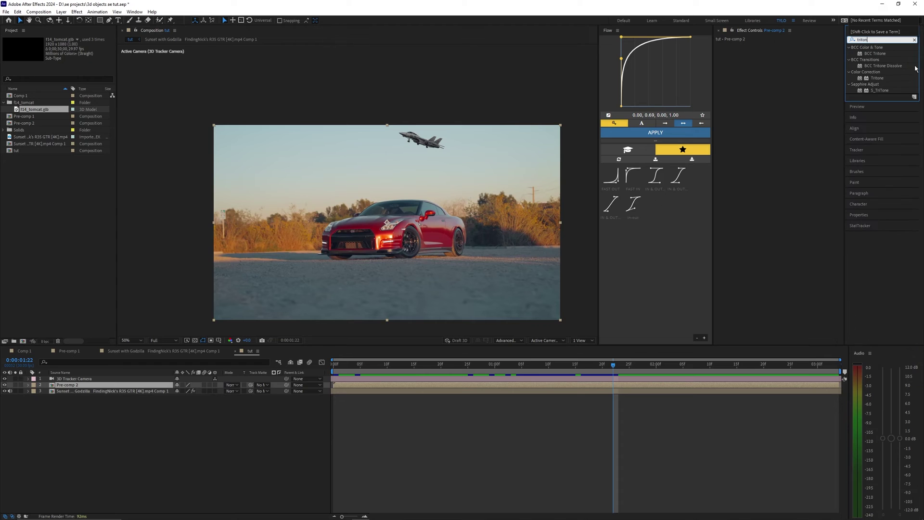
drag(877, 77, 635, 384)
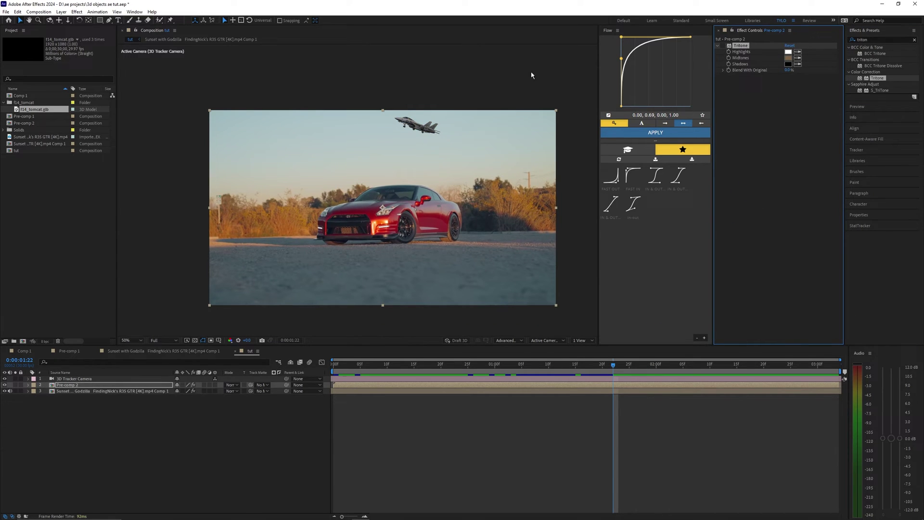
Inspect the jet against the sky and sample sky colours for the Tritone highlights and midtones
scroll(418, 125, up, 1)
drag(510, 87, 425, 123)
scroll(490, 106, down, 1)
drag(490, 104, 502, 76)
click(723, 46)
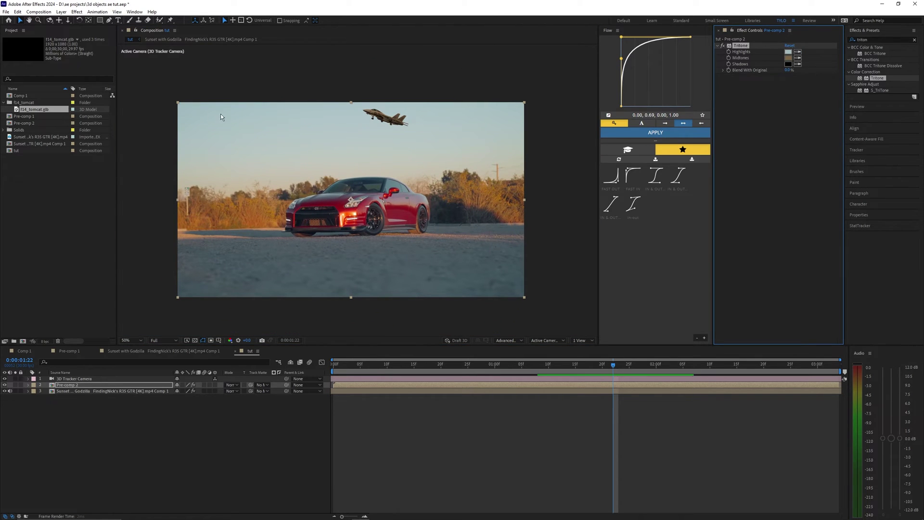
click(249, 119)
click(464, 141)
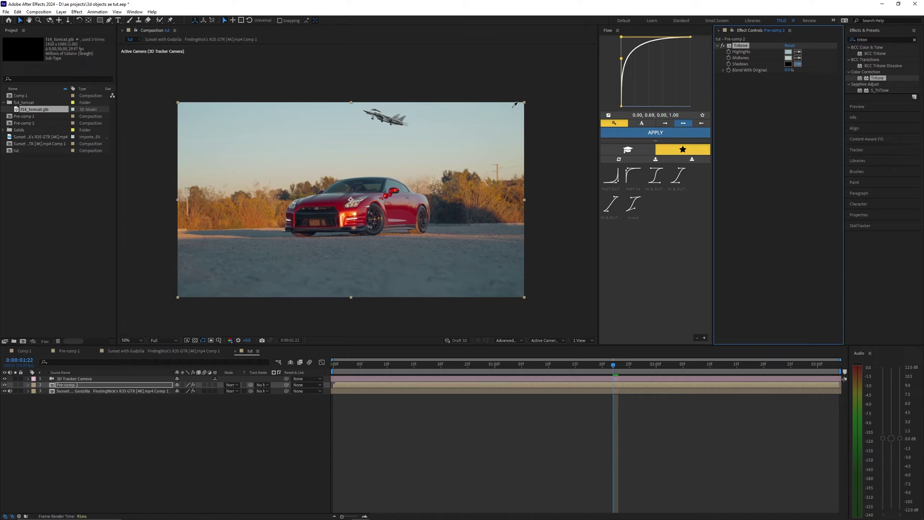
Sample a colour for the Tritone shadows and darken it to a greyish brown at 54% brightness
click(402, 172)
click(787, 63)
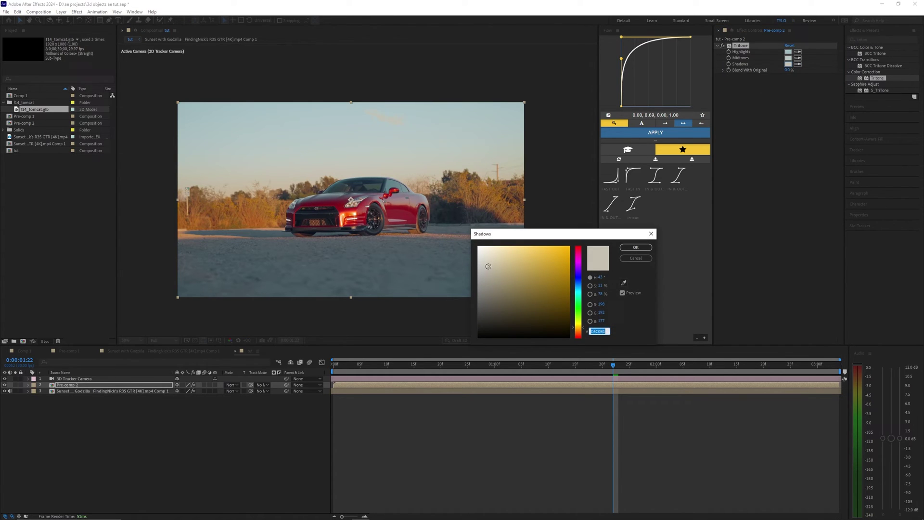
drag(487, 266, 485, 288)
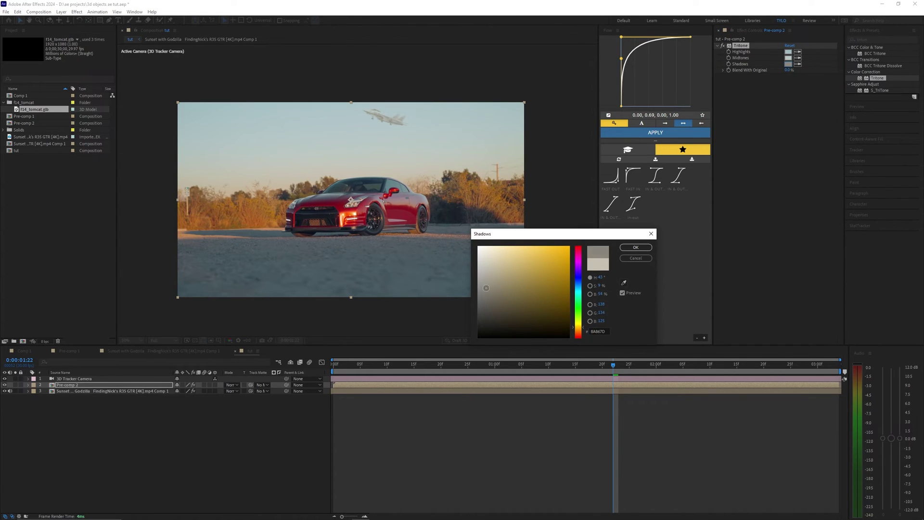
click(635, 246)
Set Tritone's Blend With Original to 70% and compare the jet with the effect off and on
text(70)
key(Return)
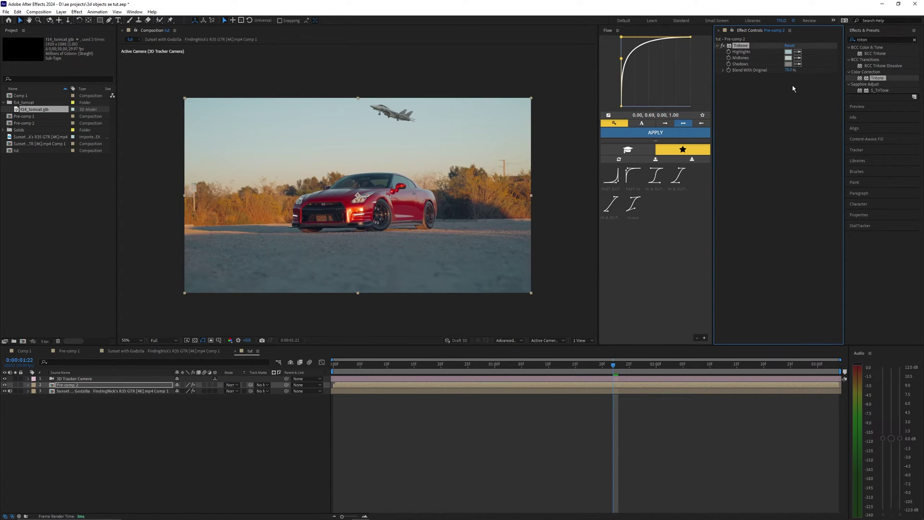
drag(421, 139, 432, 129)
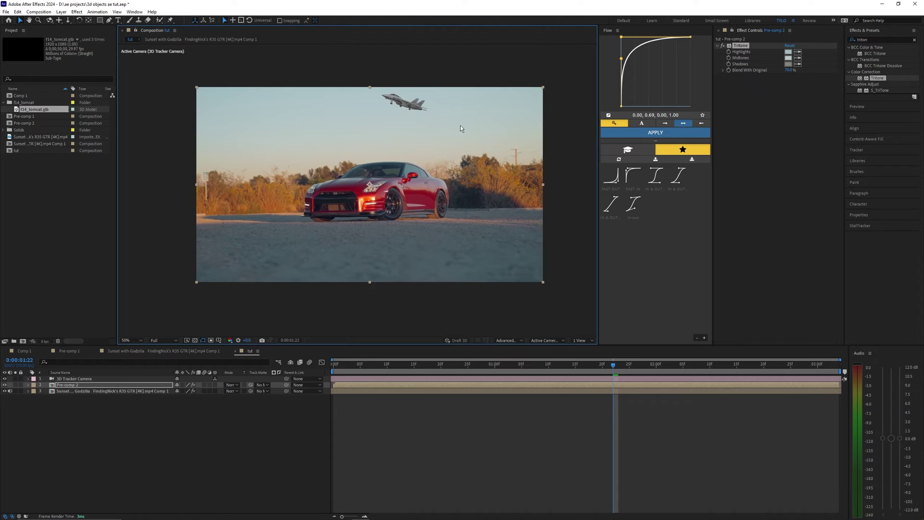
click(722, 47)
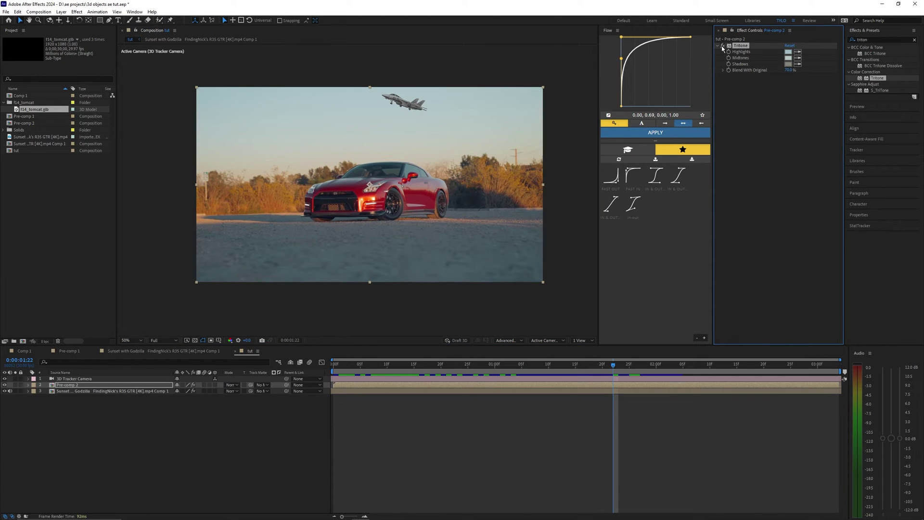
scroll(417, 123, up, 1)
drag(433, 75, 382, 204)
scroll(405, 171, down, 1)
drag(406, 170, 430, 103)
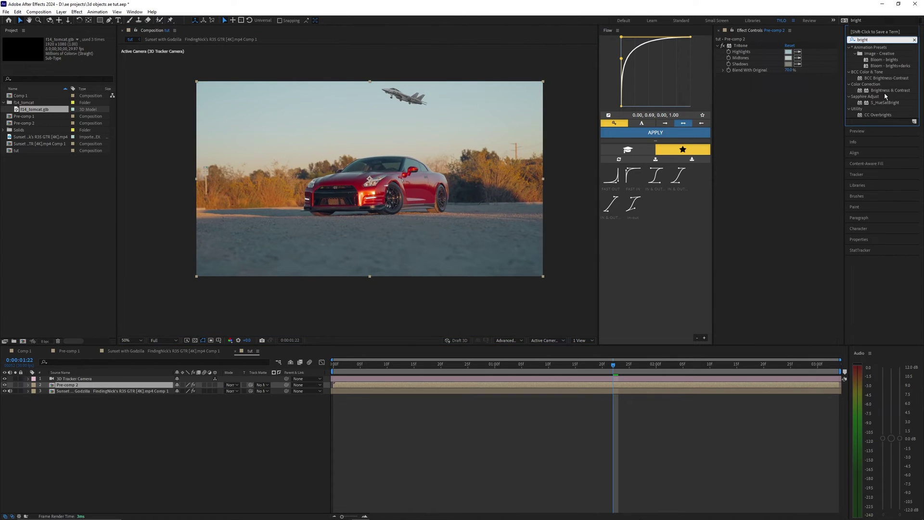
Apply Brightness & Contrast to Pre-comp 2, set Brightness to 10 and Contrast to 70, and compare the jet with and without it
drag(884, 94, 768, 109)
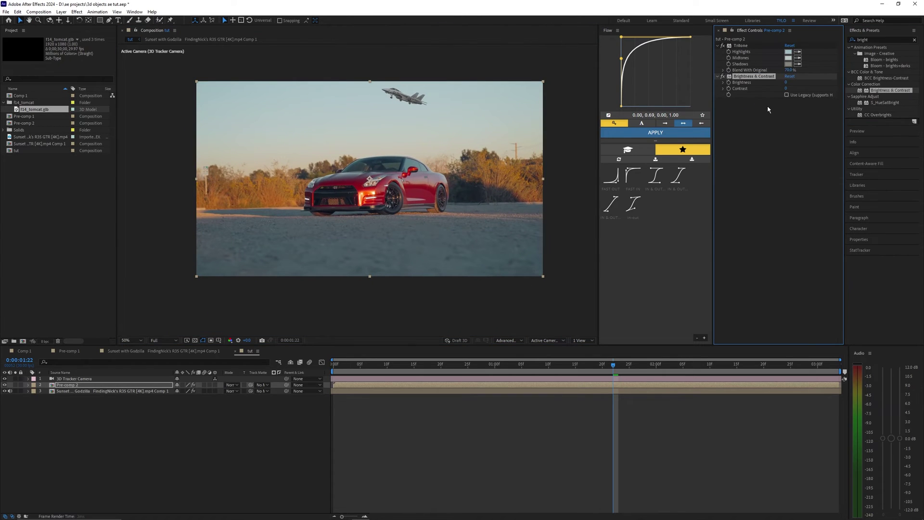
click(787, 90)
text(70)
key(Return)
mouse_move(397, 207)
mouse_down()
mouse_move(406, 206)
mouse_move(400, 218)
mouse_up()
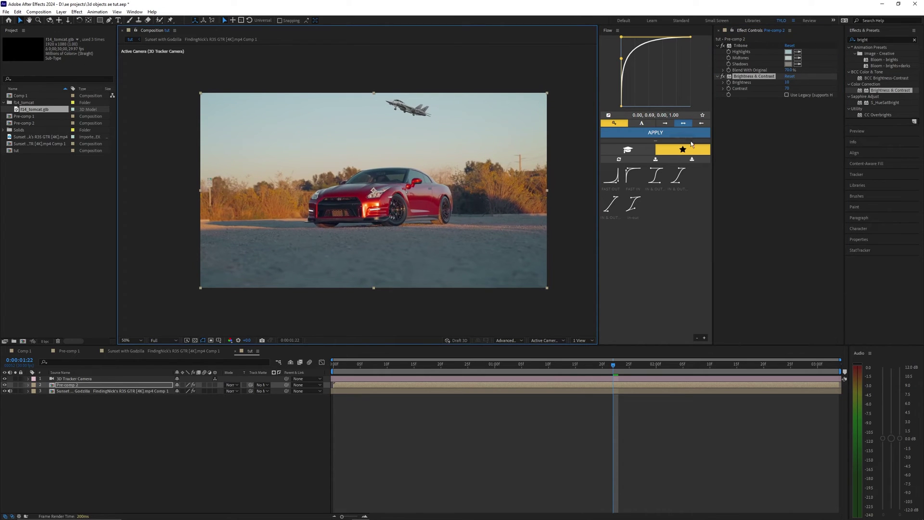
click(724, 78)
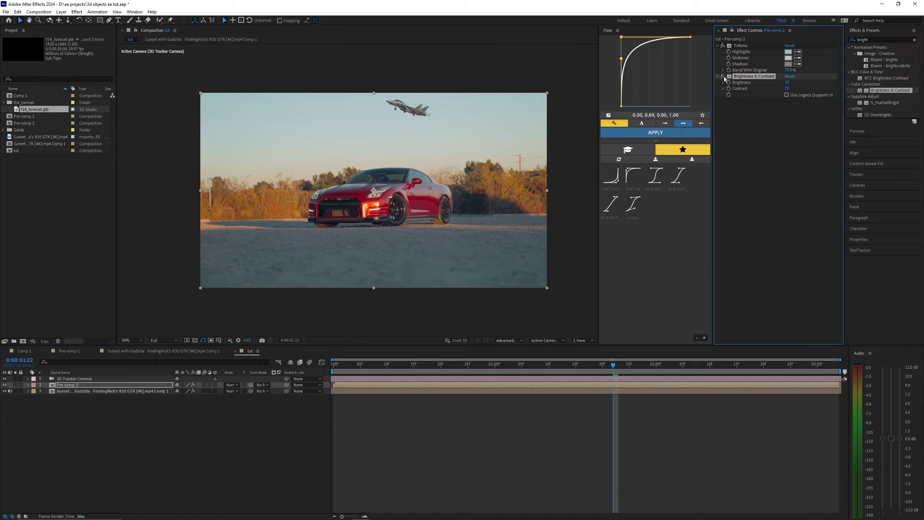
Find the CC Force Motion Blur effect and apply it to the Pre-comp 2 layer
click(857, 38)
text(force)
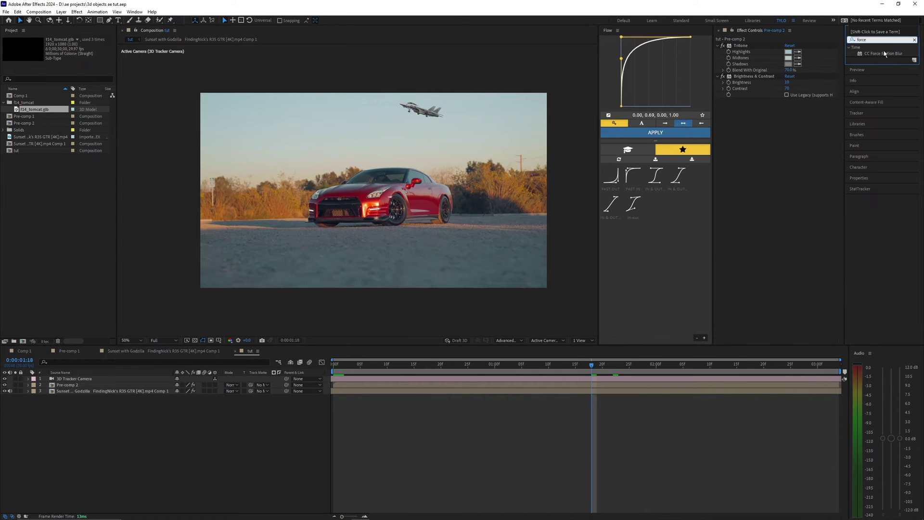
drag(884, 54, 405, 132)
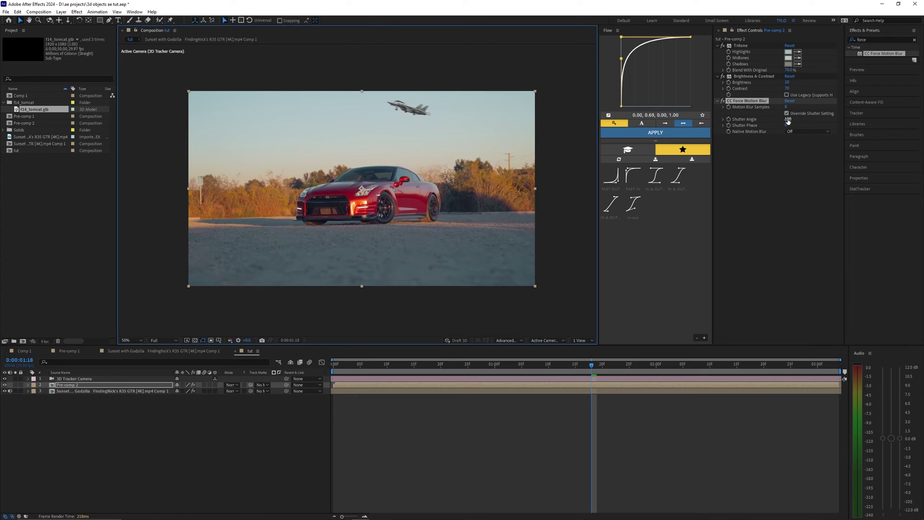
Play back the shot from the start to review the jet's flight with motion blur applied
click(336, 365)
click(345, 332)
click(494, 364)
drag(495, 367, 289, 368)
key(space)
key(space)
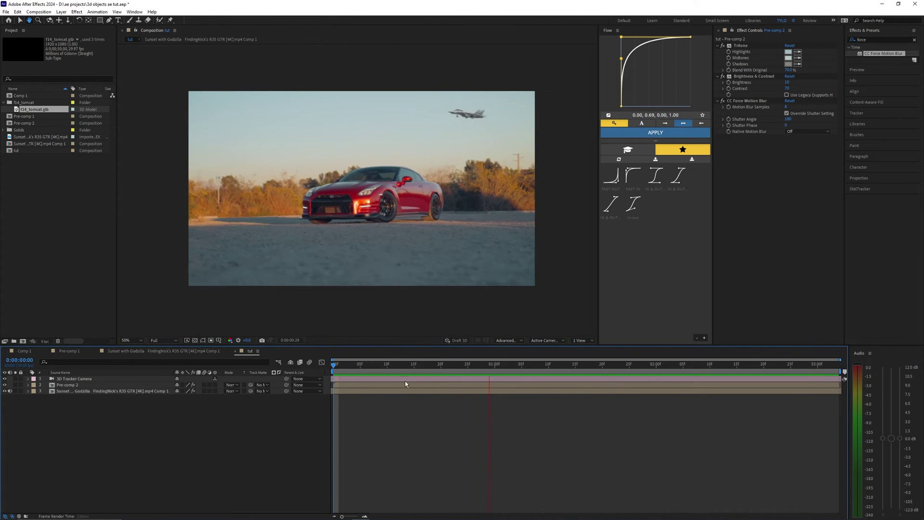
drag(508, 368, 329, 371)
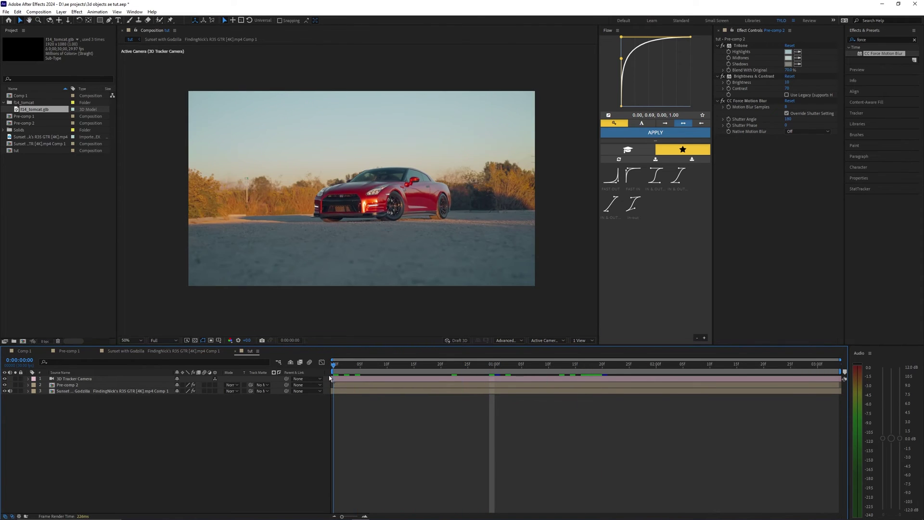
key(space)
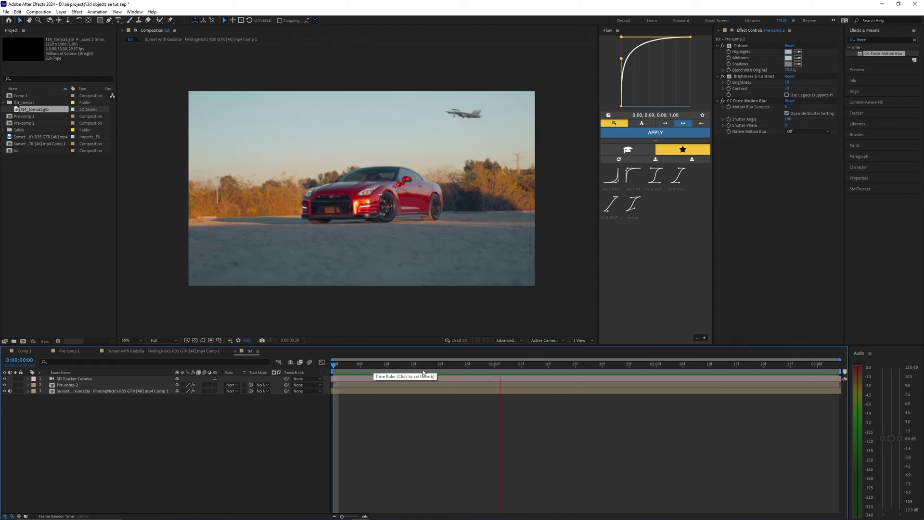
key(space)
drag(334, 365, 365, 375)
click(371, 386)
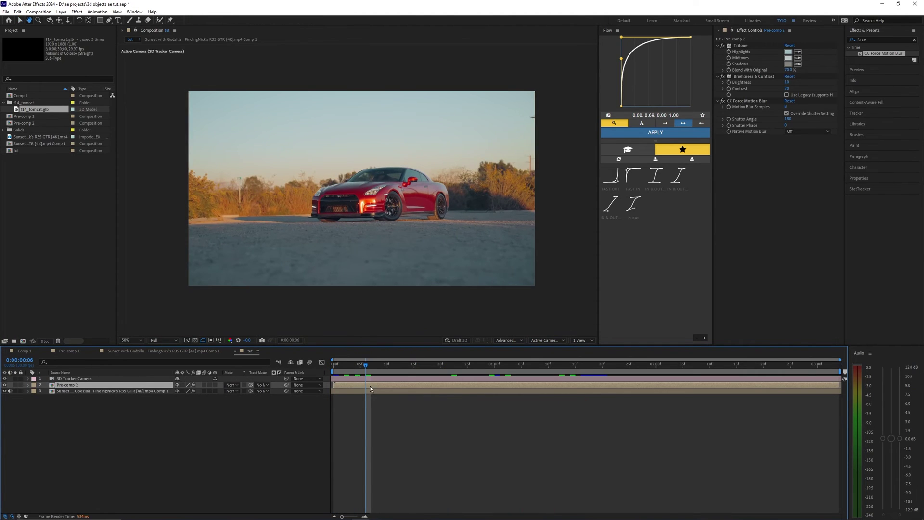
key(space)
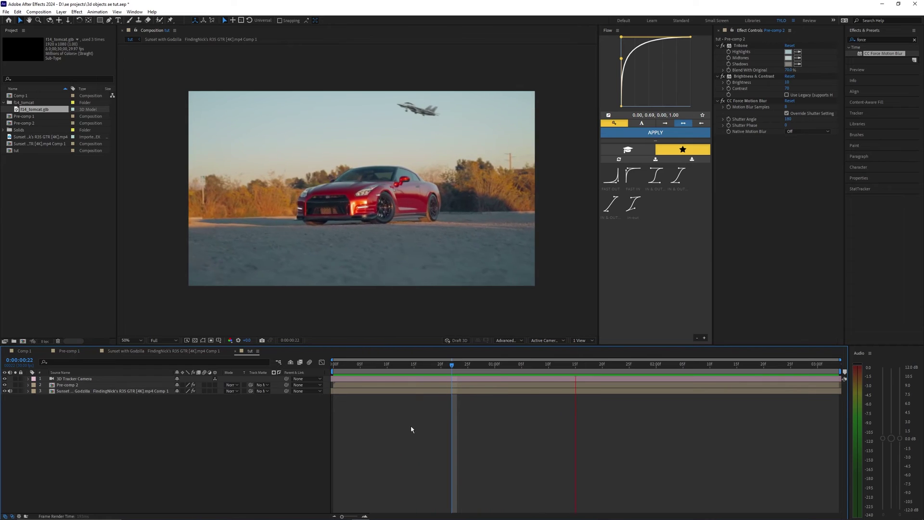
key(space)
Examine the car's windshield and hood close up beneath the passing jet at 0:00:02:03
scroll(377, 178, up, 1)
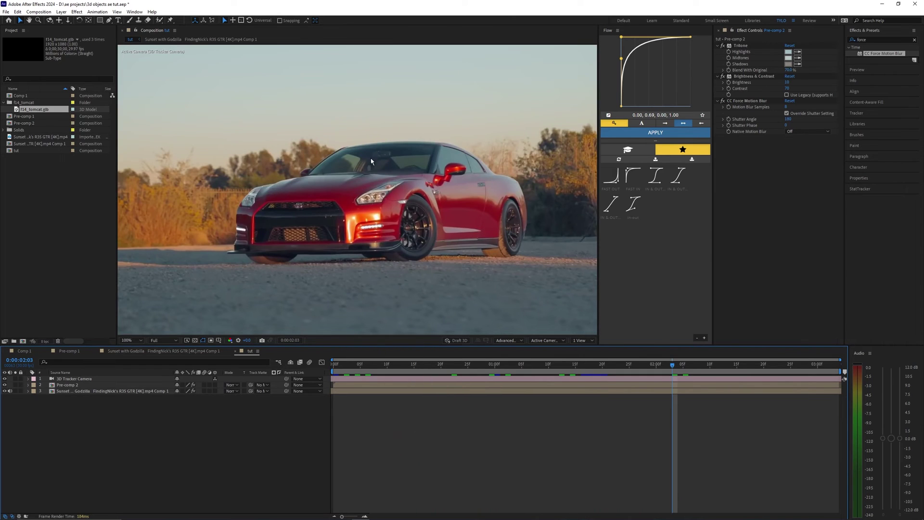
click(385, 163)
scroll(389, 172, down, 2)
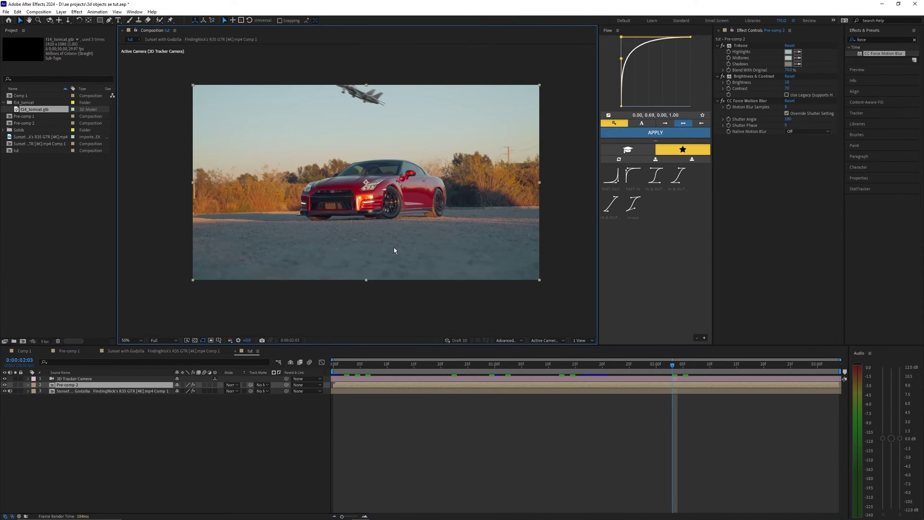
scroll(367, 252, down, 1)
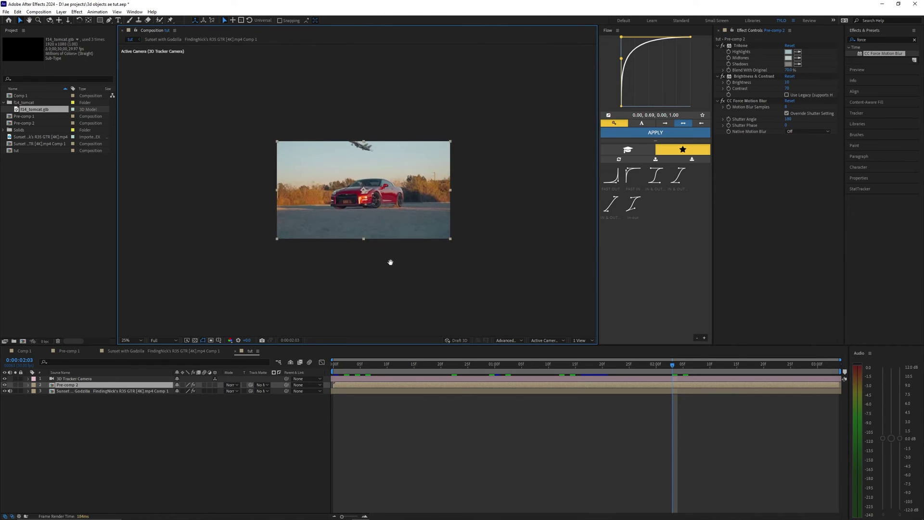
scroll(334, 260, up, 4)
scroll(324, 264, down, 2)
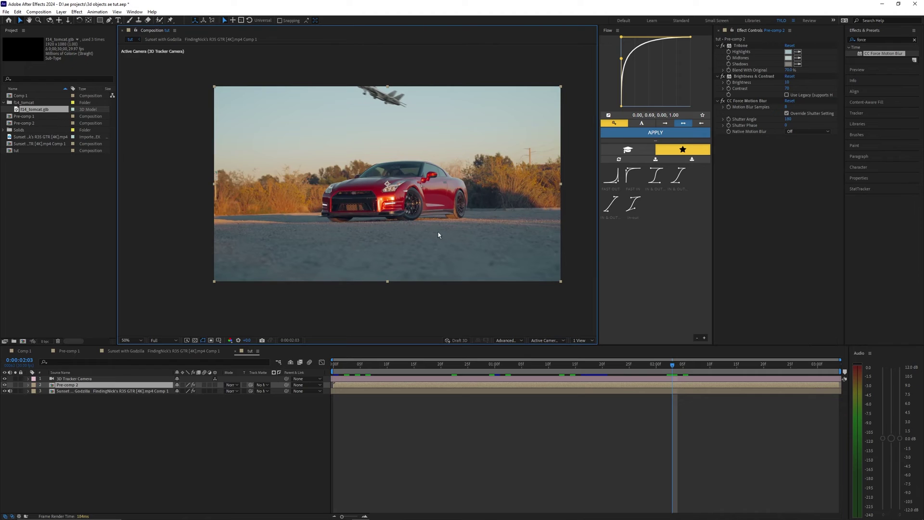
drag(427, 244, 429, 244)
scroll(414, 169, up, 2)
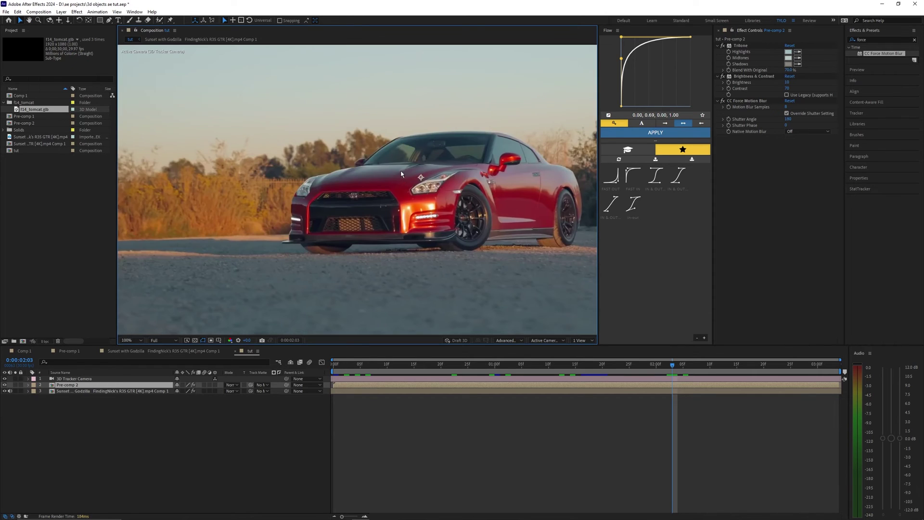
scroll(419, 168, right, 1)
scroll(405, 153, down, 2)
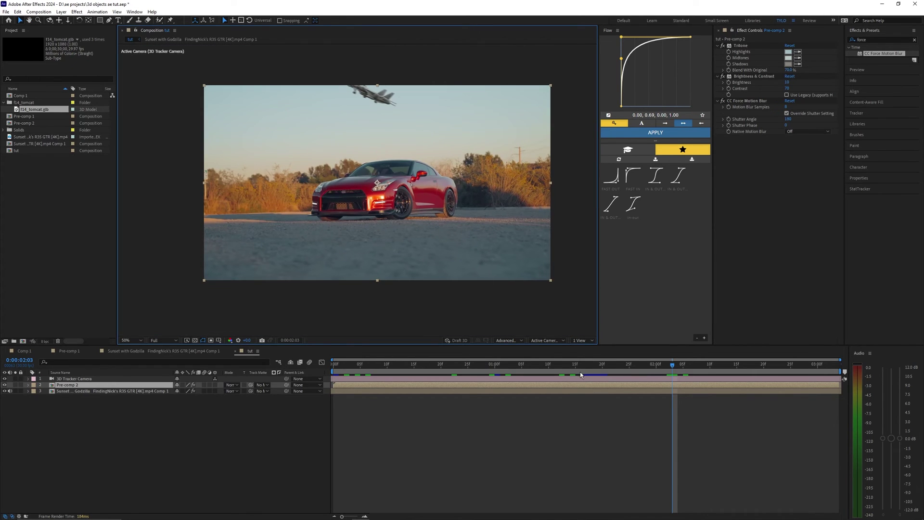
Draw a mask around the car's windshield on the car footage layer at 0:00:01:15 with the Pen tool
click(561, 392)
drag(498, 368, 575, 368)
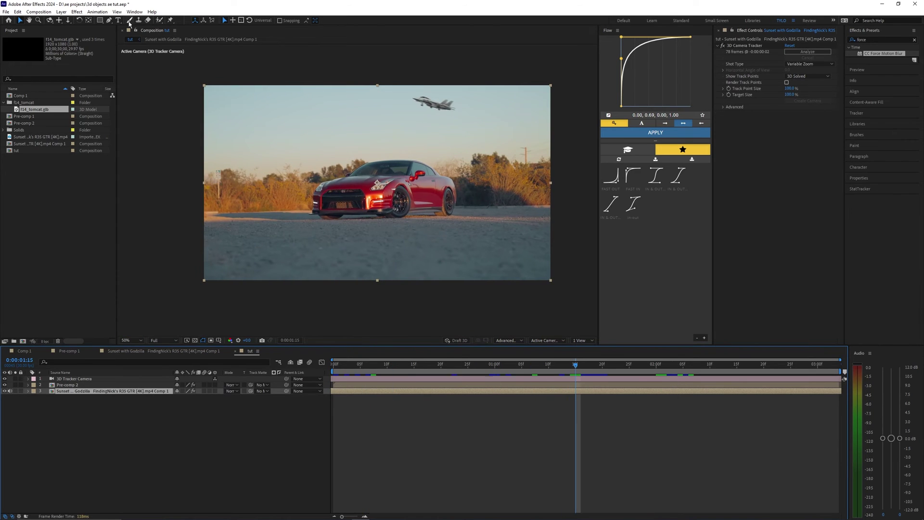
key(g)
scroll(397, 223, up, 4)
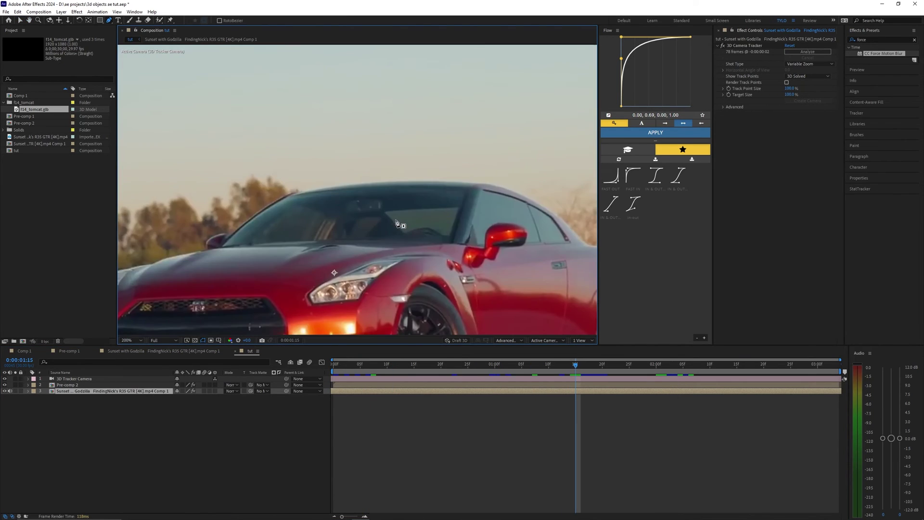
drag(396, 216, 399, 181)
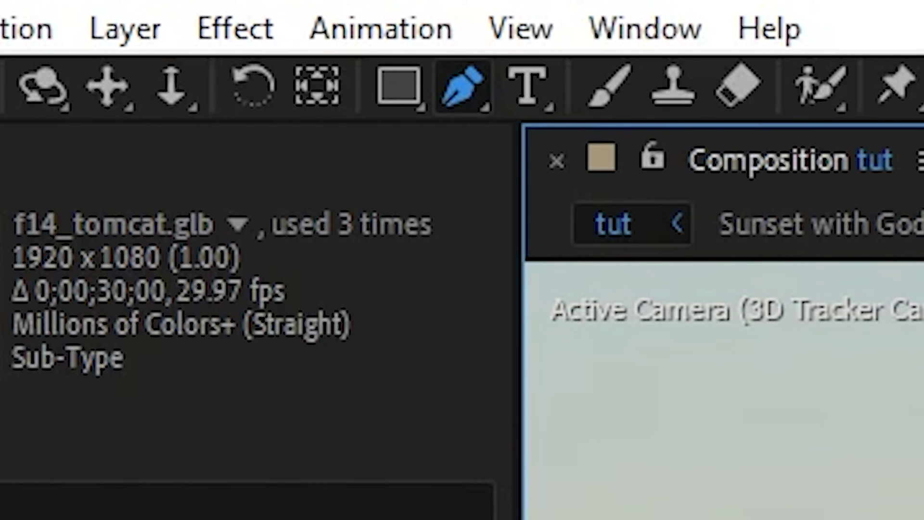
click(450, 209)
click(458, 180)
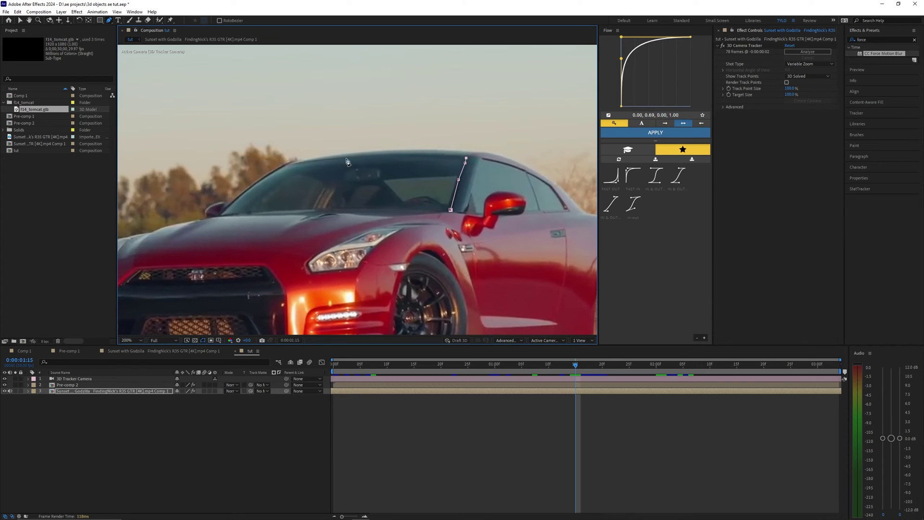
click(369, 157)
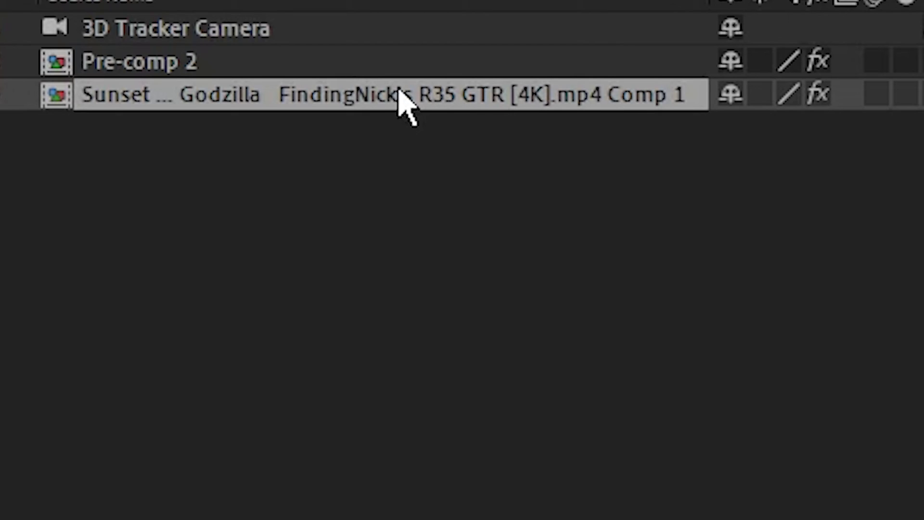
Set the windshield mask's mode to None and track the mask through the footage
key(m)
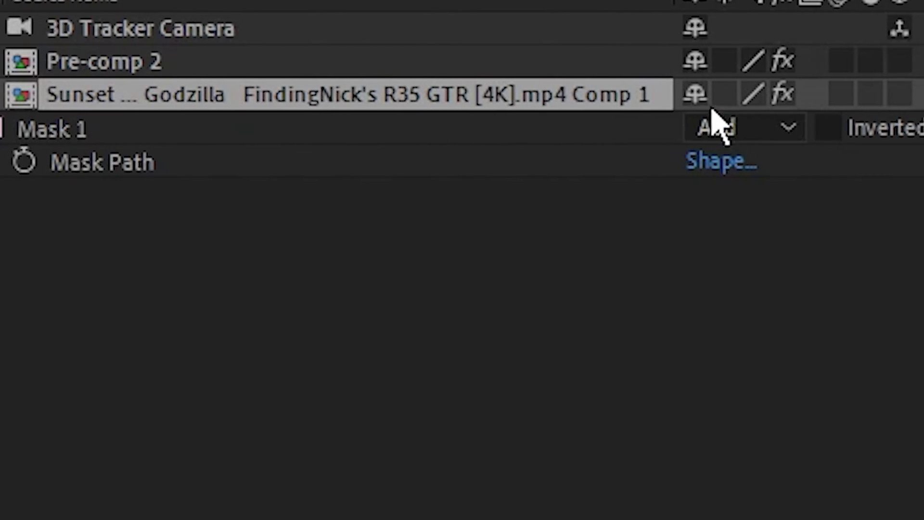
click(192, 397)
click(823, 166)
right_click(299, 158)
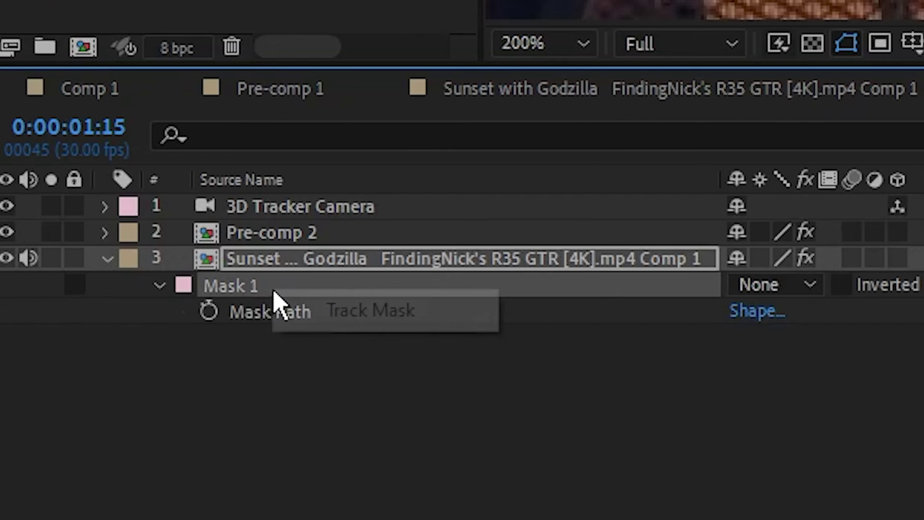
click(395, 311)
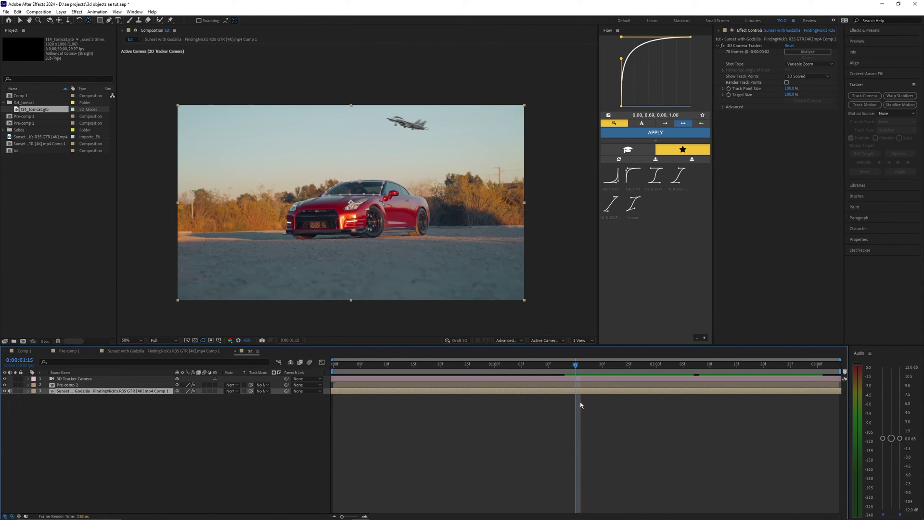
Duplicate the car footage layer and delete Mask 1 from the lower copy
key(v)
click(580, 401)
click(573, 391)
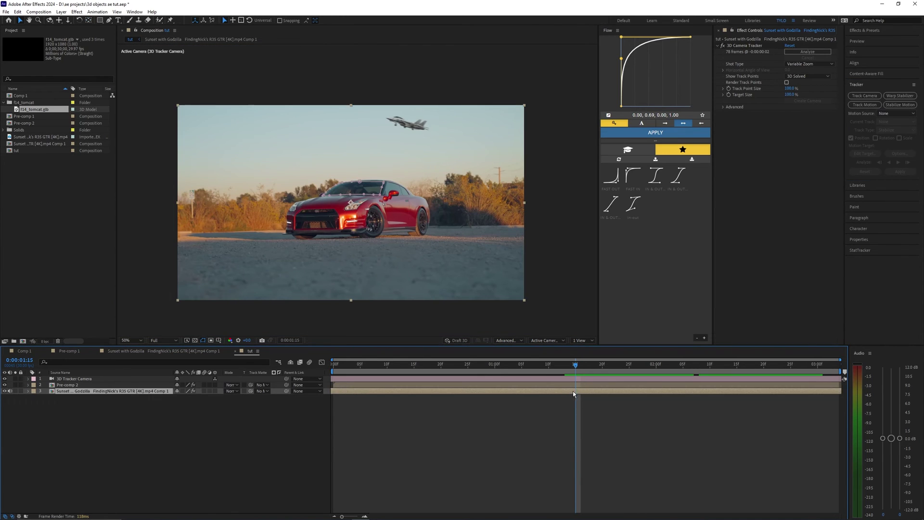
key(ctrl+d)
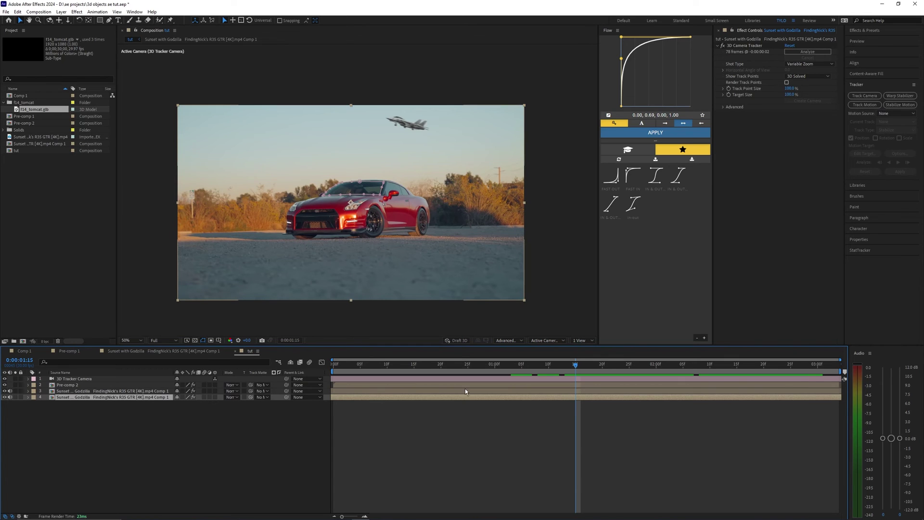
key(m)
click(77, 405)
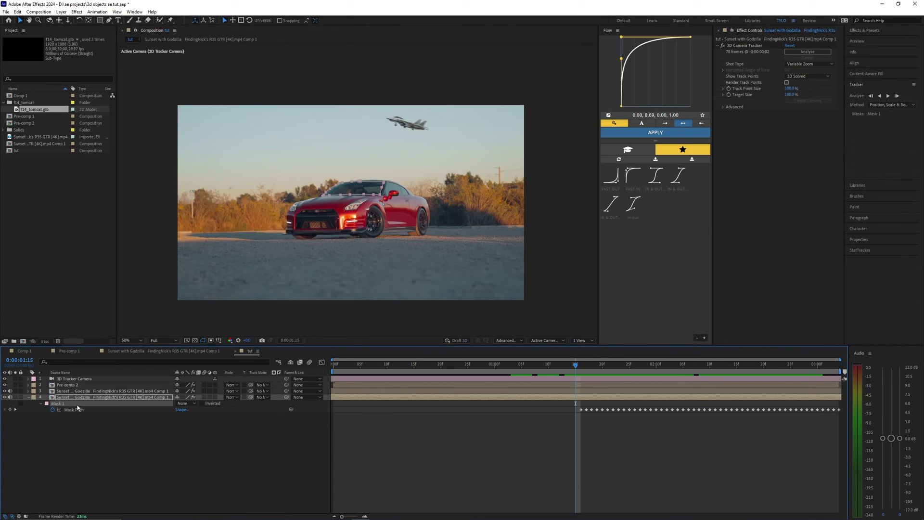
key(Delete)
Set the windshield mask on the upper car footage layer to Subtract with a 10-pixel feather
click(64, 391)
click(28, 391)
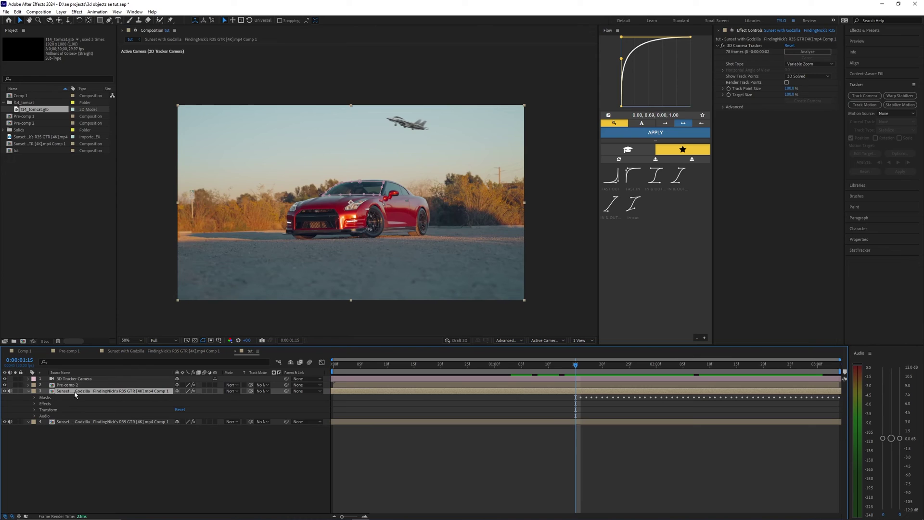
key(m)
click(185, 397)
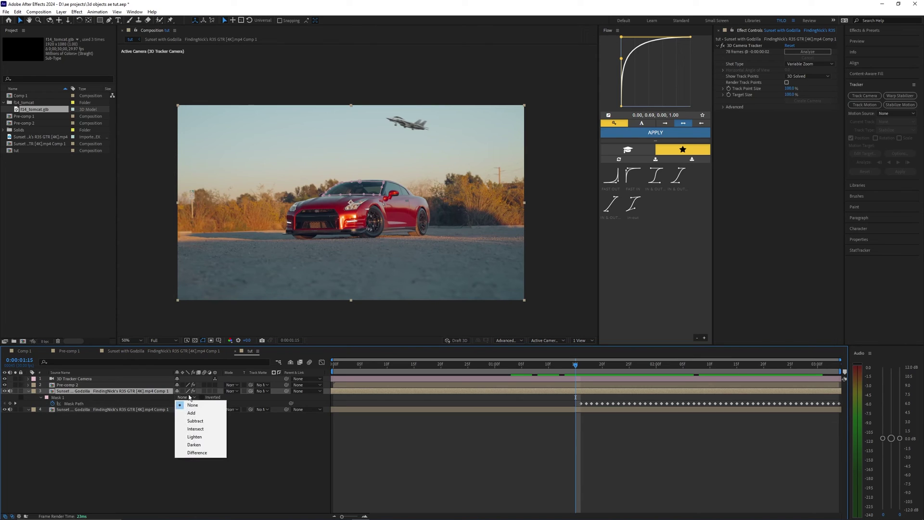
click(197, 420)
key(f)
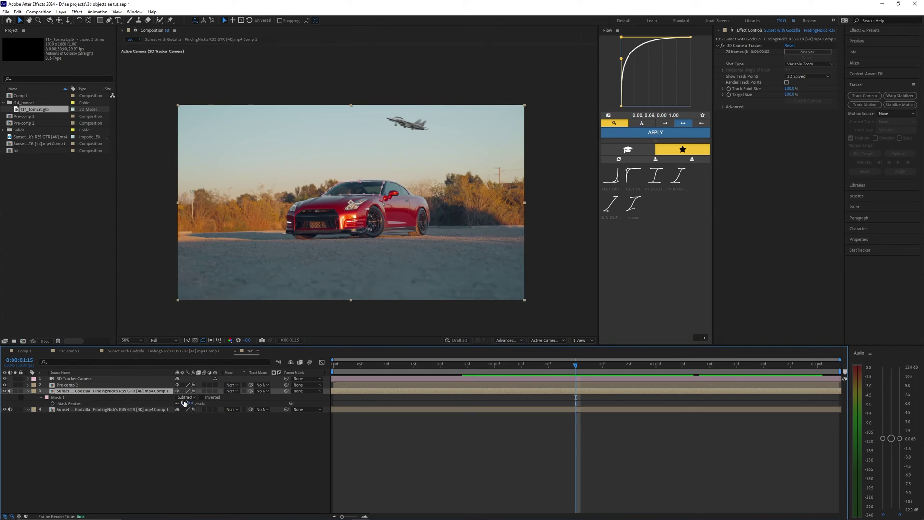
click(185, 403)
text(10)
key(Return)
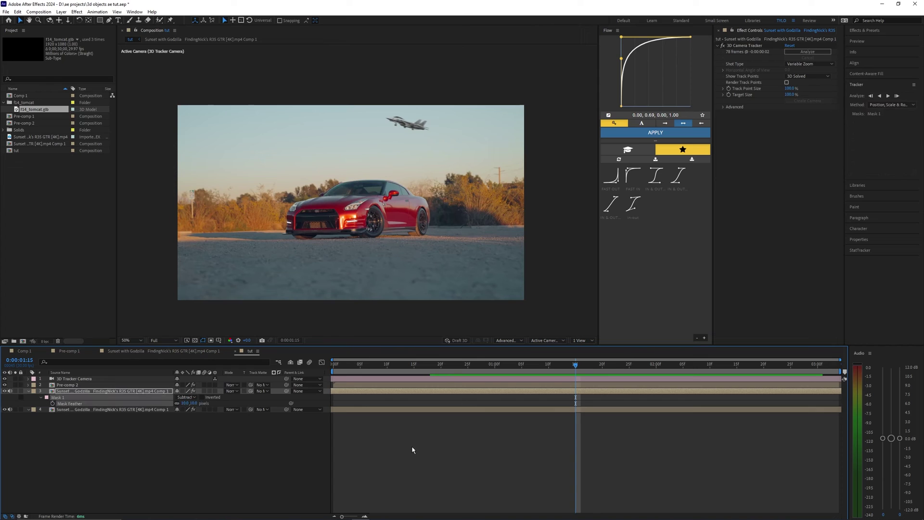
Duplicate the Pre-comp 2 jet layer and rename the upper copy "reflection"
click(110, 385)
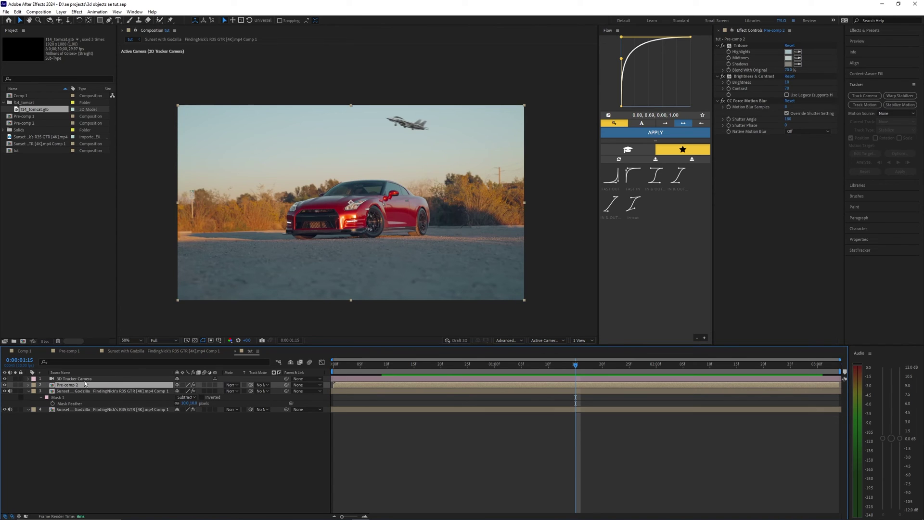
key(ctrl+d)
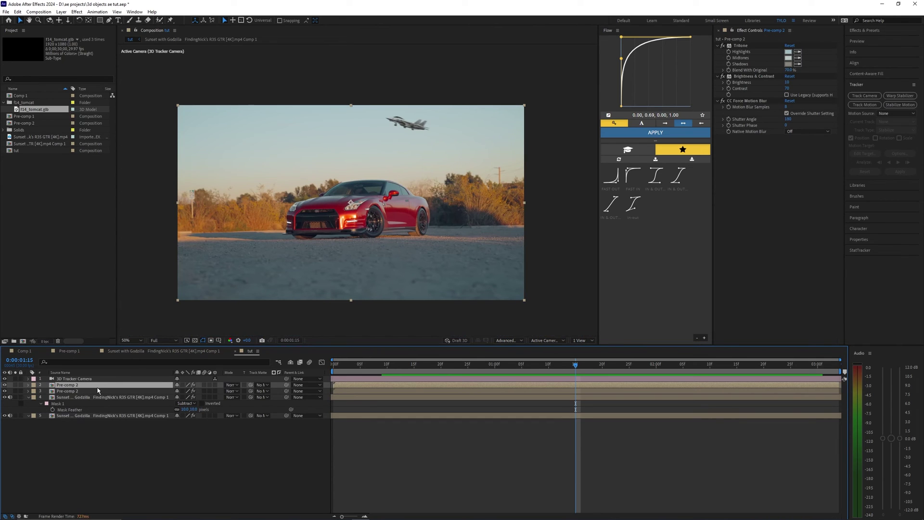
key(Return)
text(refle)
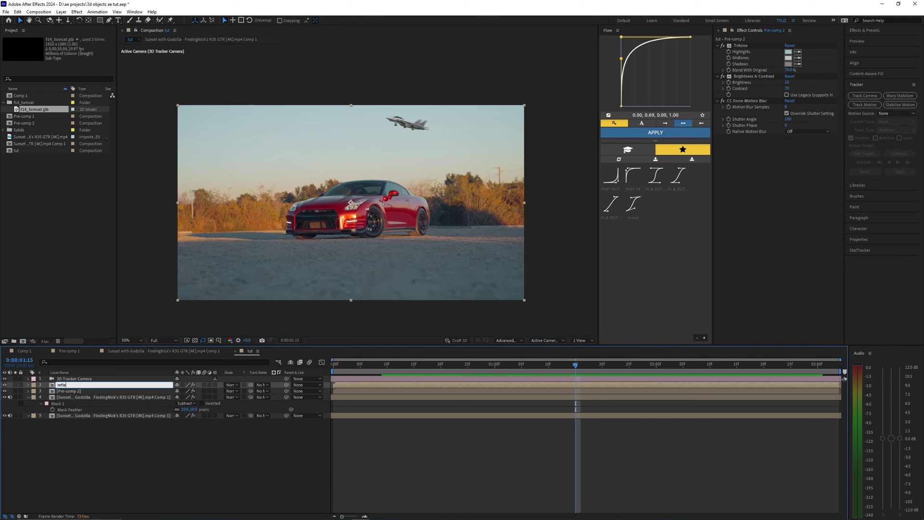
key(Return)
Flip the reflection layer vertically and move it beneath the masked car footage layer, above the unmasked copy
right_click(98, 384)
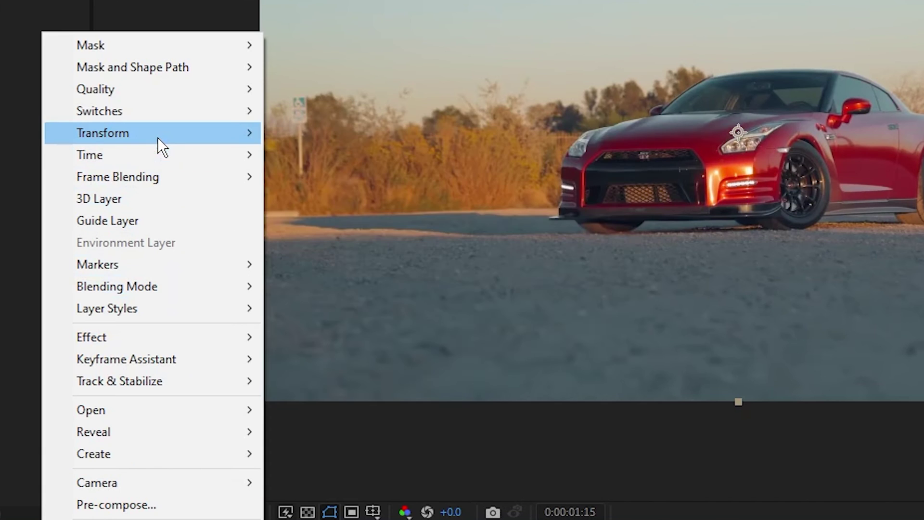
mouse_move(158, 137)
click(420, 326)
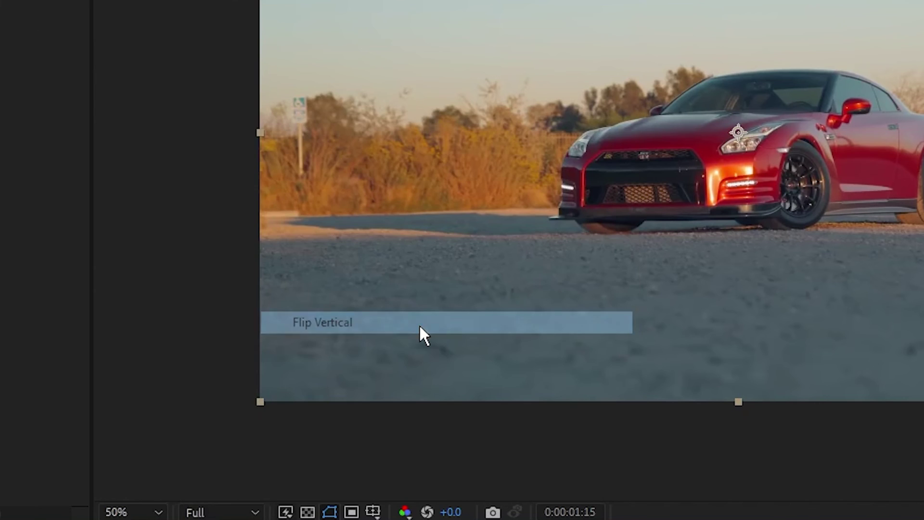
text(1)
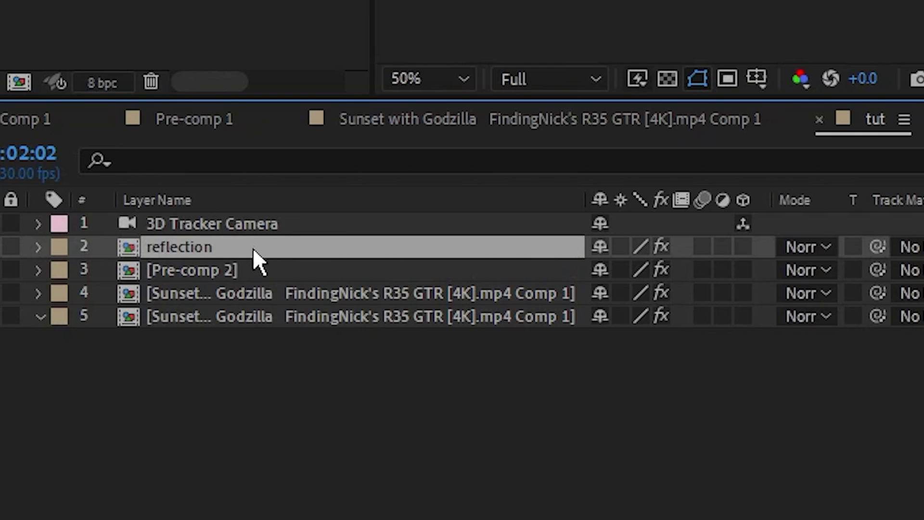
drag(236, 254, 240, 303)
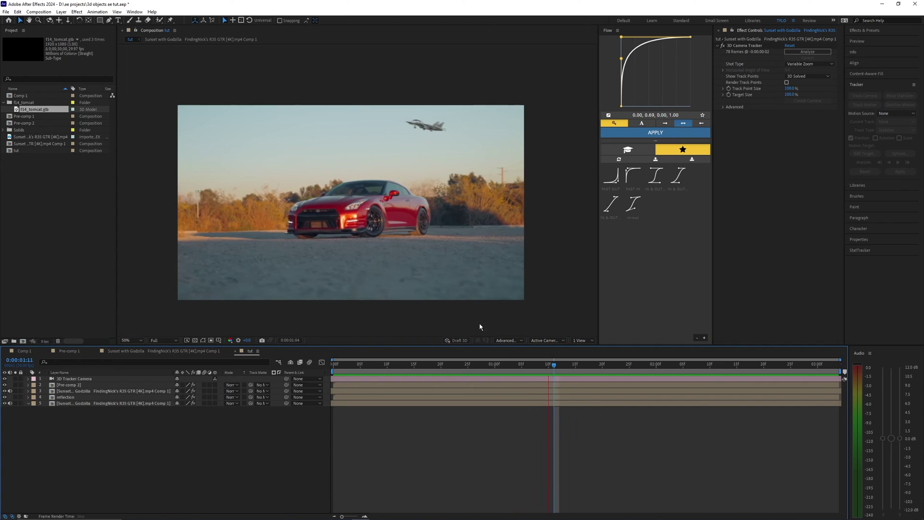
key(space)
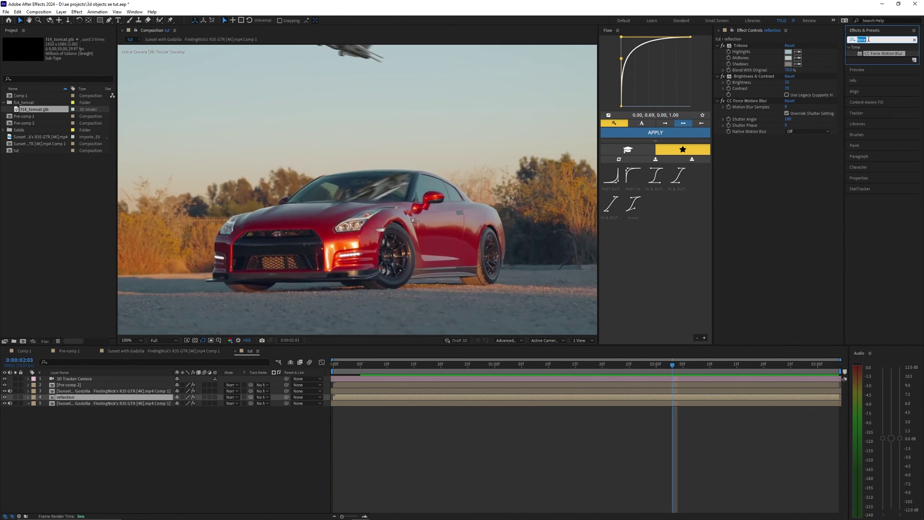
Apply Gaussian Blur to the reflection layer and set its opacity to 60%
text(gaus)
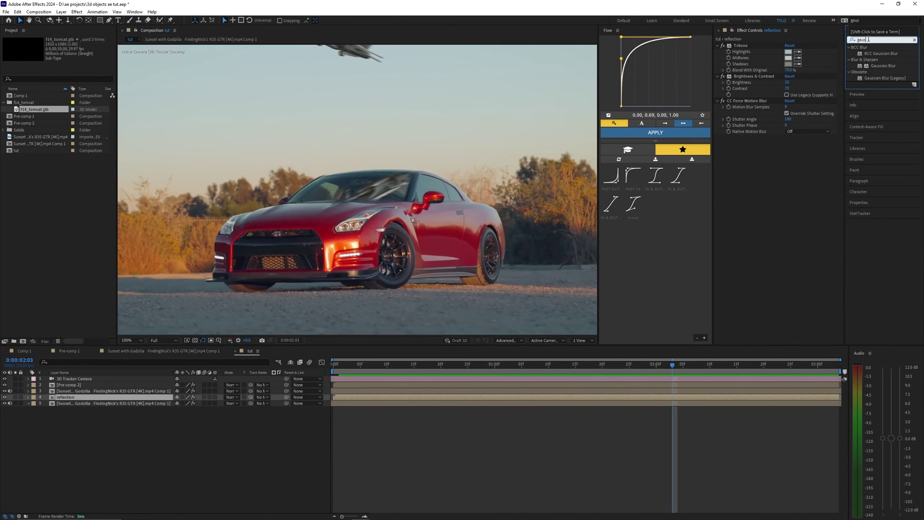
drag(880, 69, 789, 145)
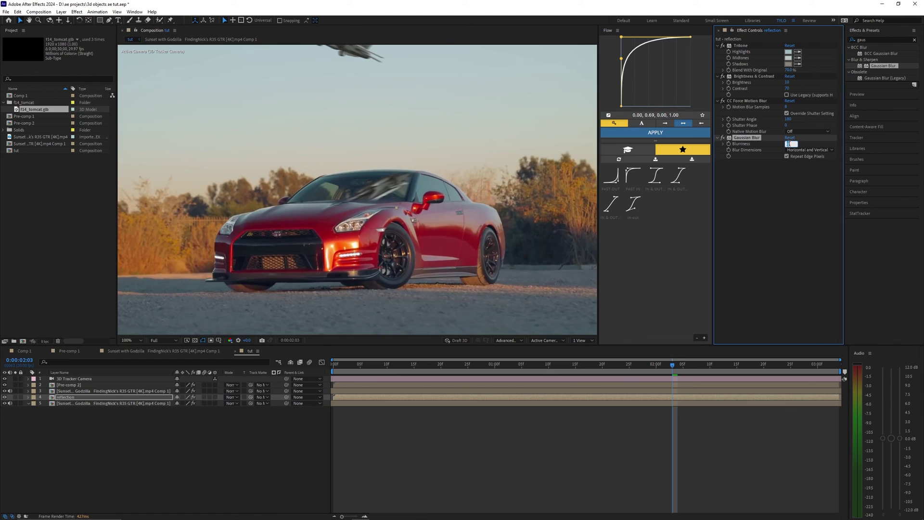
key(t)
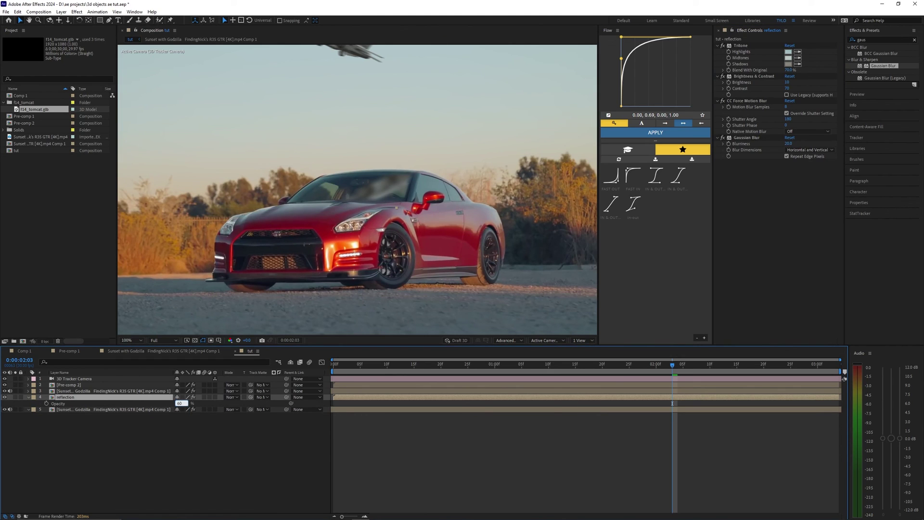
text(60)
key(Return)
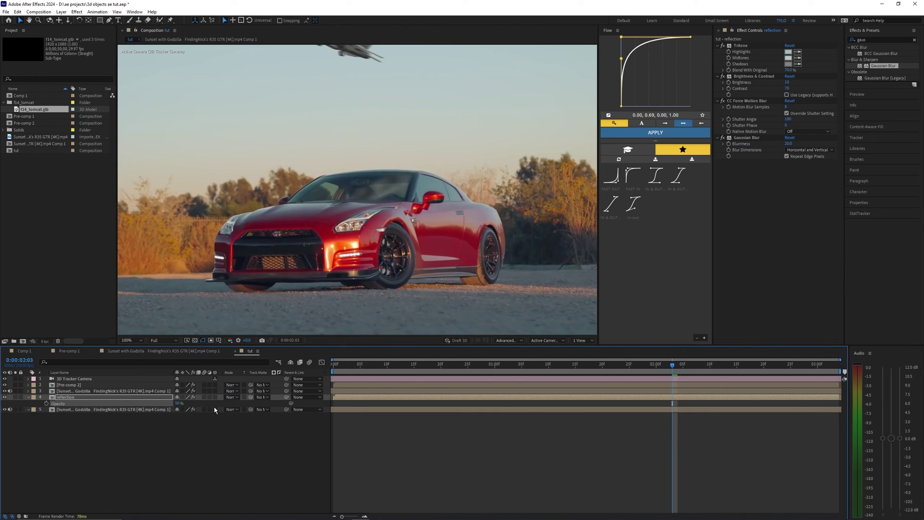
Resample the reflection layer's Tritone highlights, midtones and shadows from the car's windshield area and play back the composite
scroll(417, 223, down, 1)
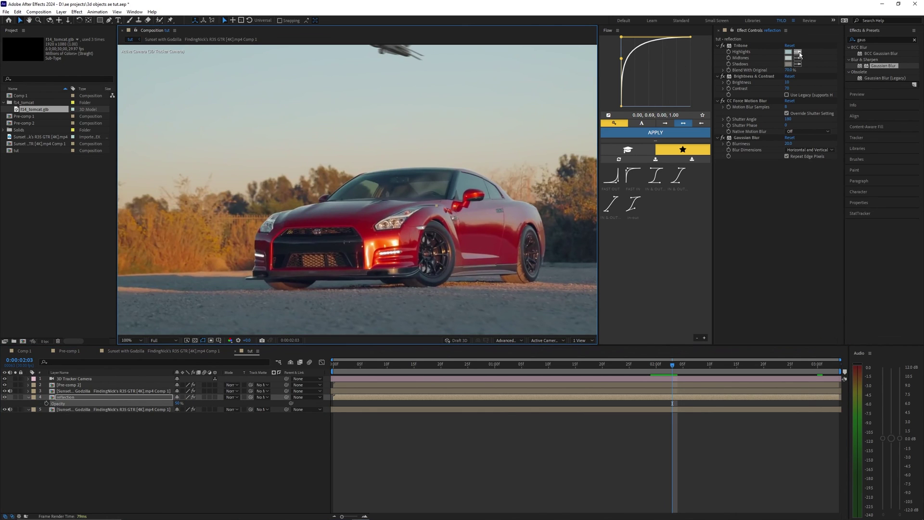
click(797, 52)
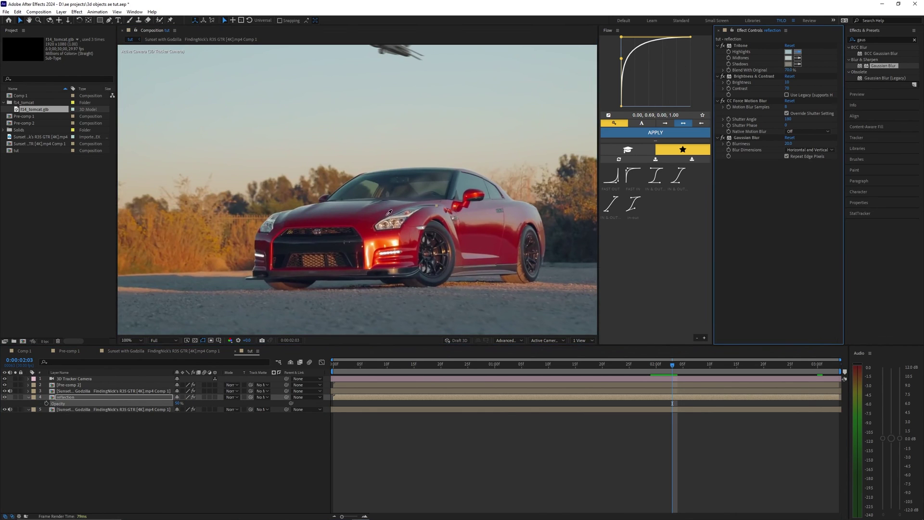
click(379, 182)
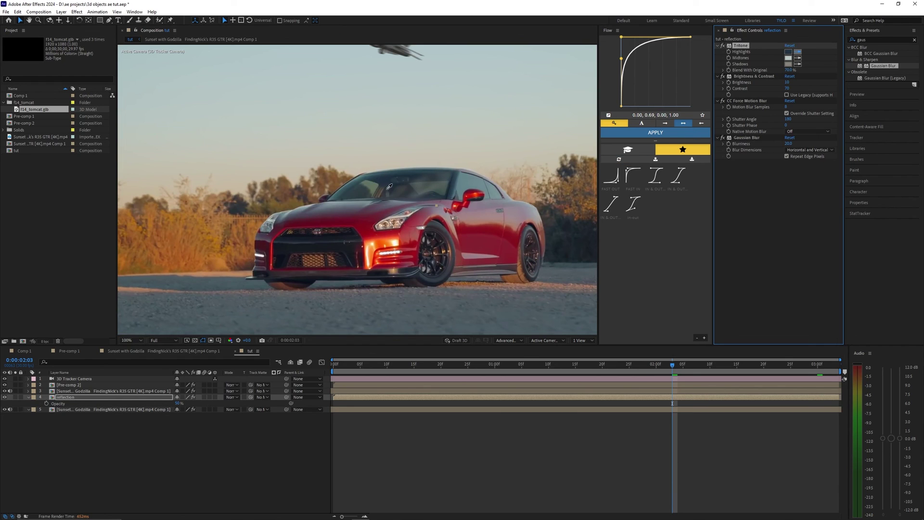
click(363, 190)
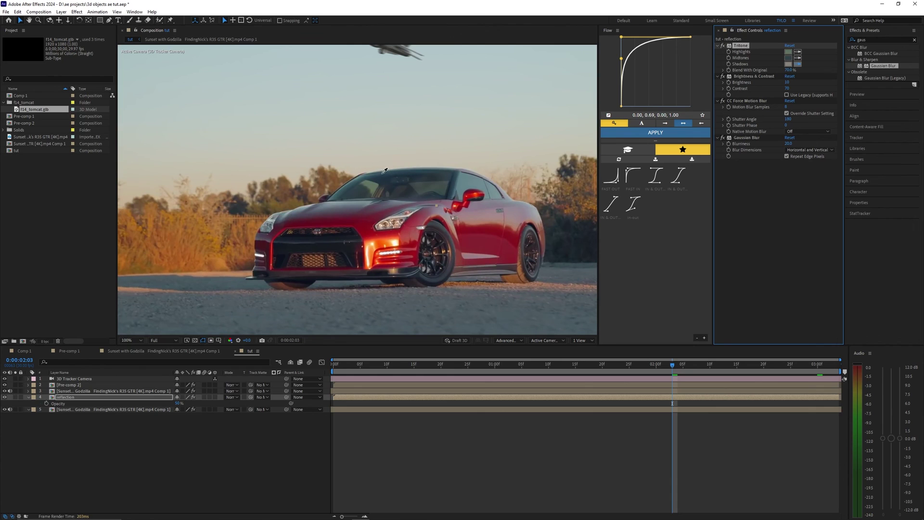
drag(446, 178, 400, 168)
scroll(392, 175, down, 1)
scroll(391, 175, up, 1)
scroll(391, 175, down, 1)
key(space)
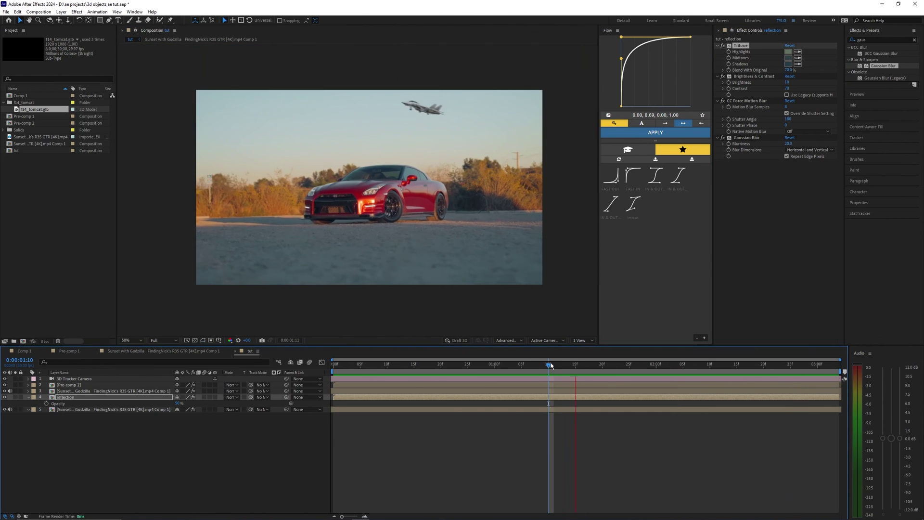
click(462, 452)
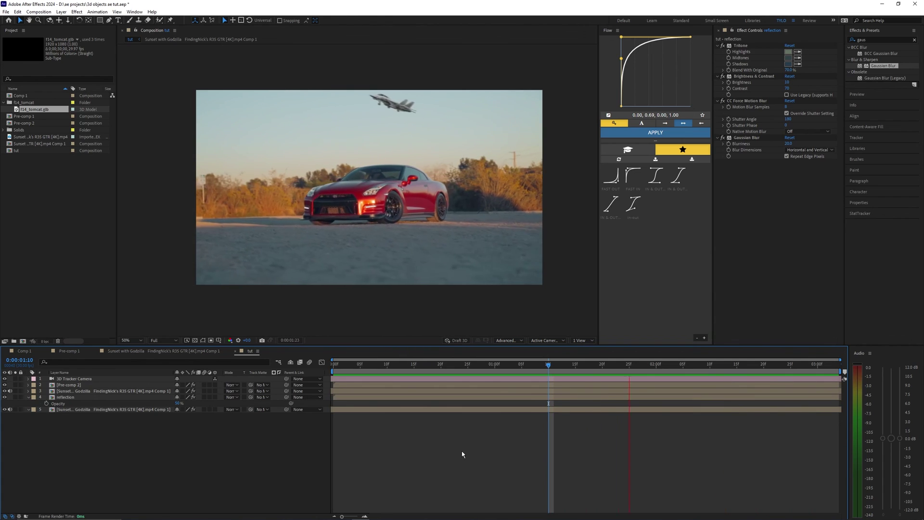